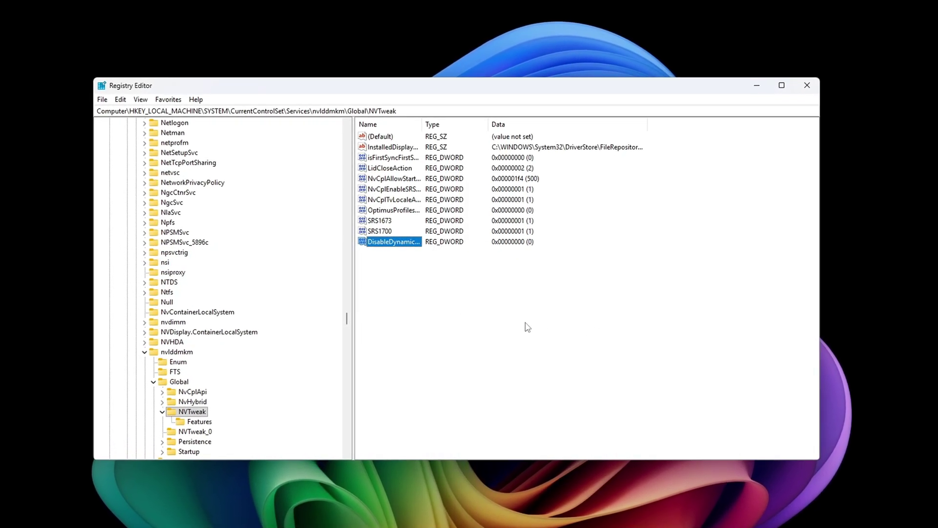
- Inspect the DisableDynamicPstate DWORD under NVTweak, then bring NVIDIA Control Panel's Manage 3D Settings forward
drag(218, 136, 523, 236)
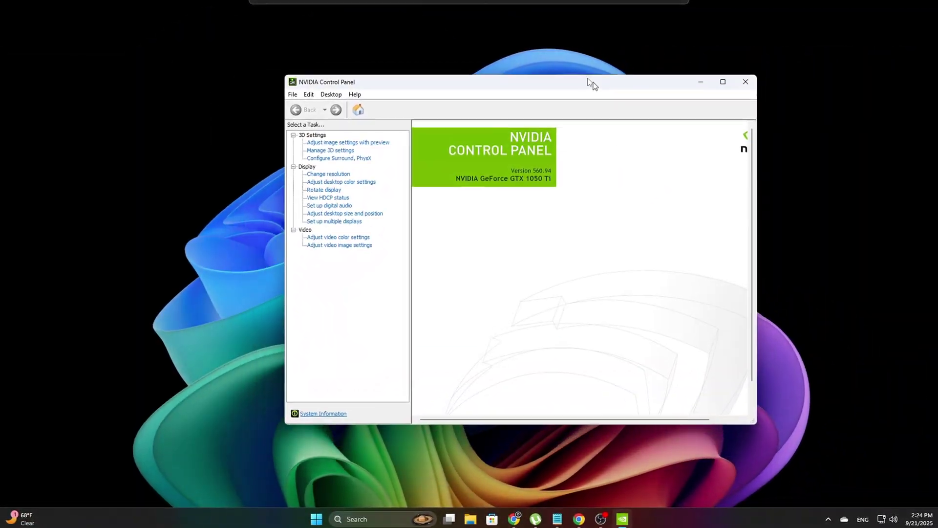
drag(591, 84, 533, 80)
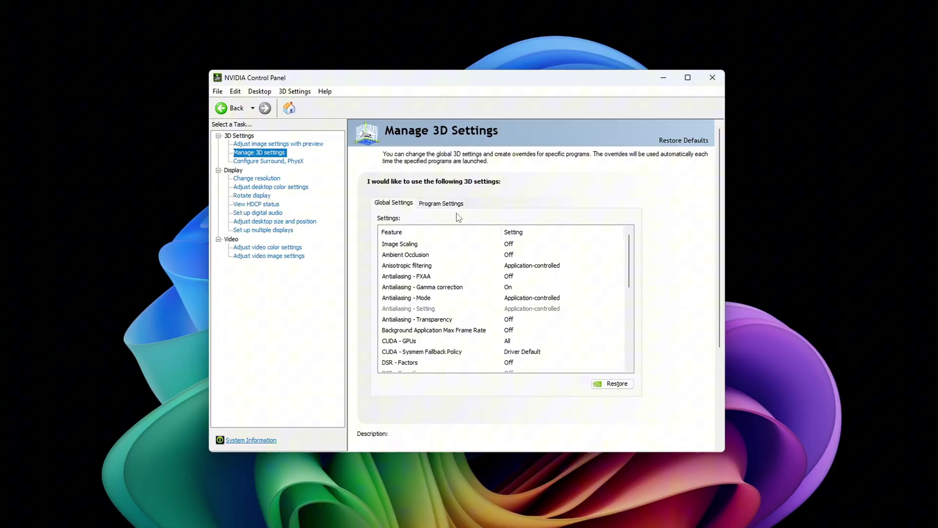
- In Global Settings, switch Power management mode to Prefer maximum performance
drag(639, 273, 640, 313)
click(526, 282)
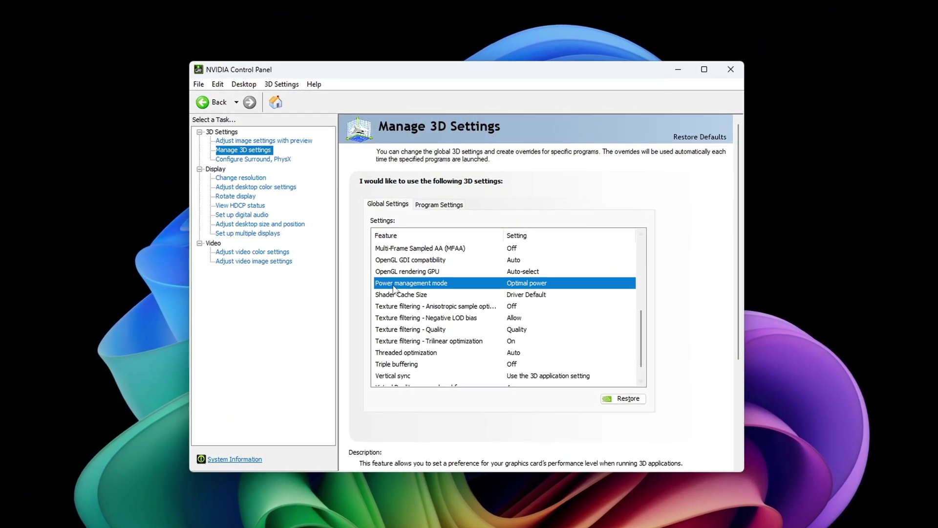
click(527, 286)
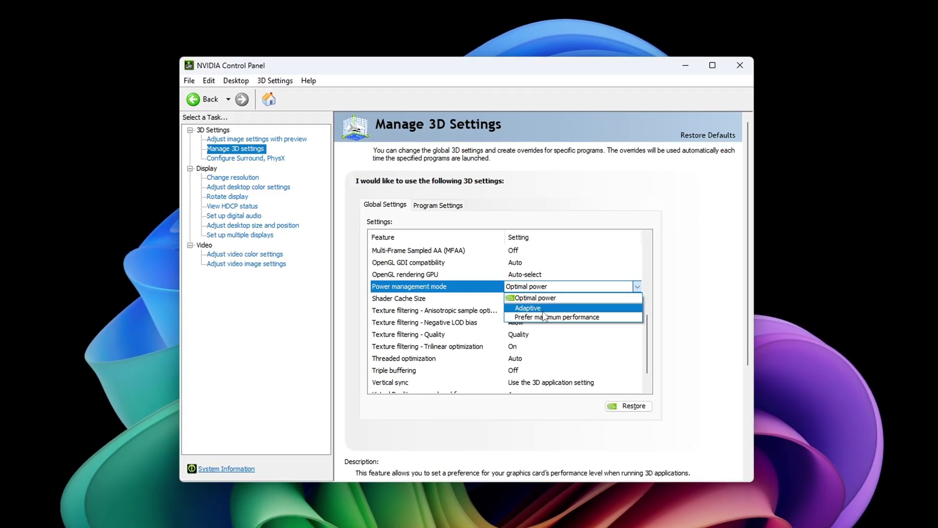
click(511, 320)
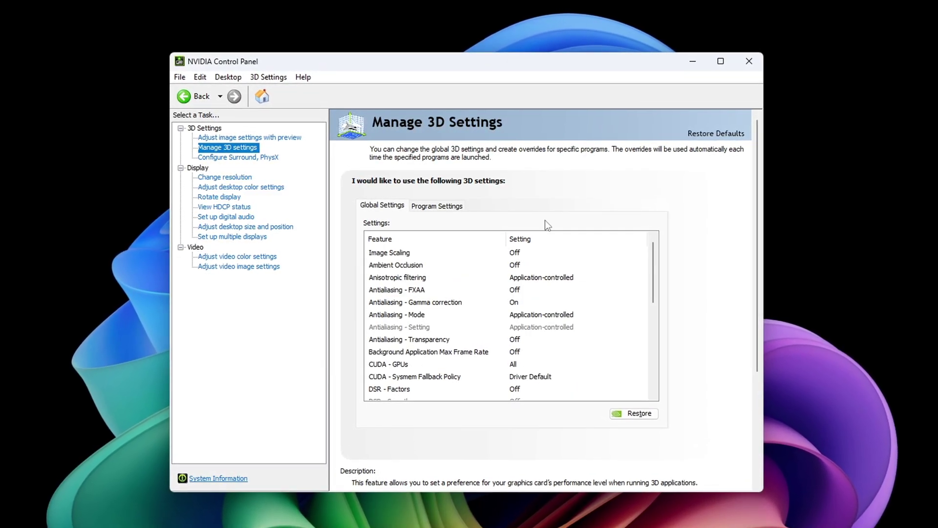
drag(654, 307, 657, 327)
scroll(559, 385, down, 1)
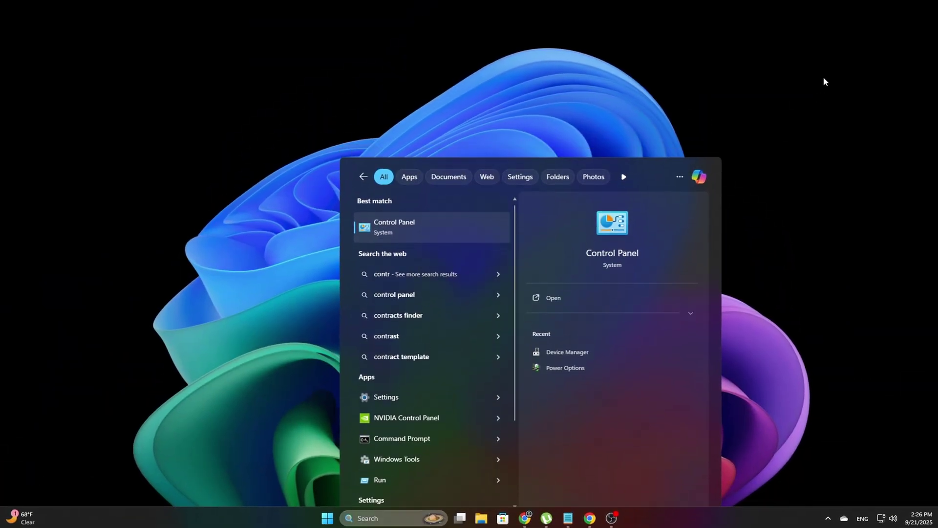
- Open the advanced power settings of the Ultimate Performance plan from Control Panel's Power Options
key(Return)
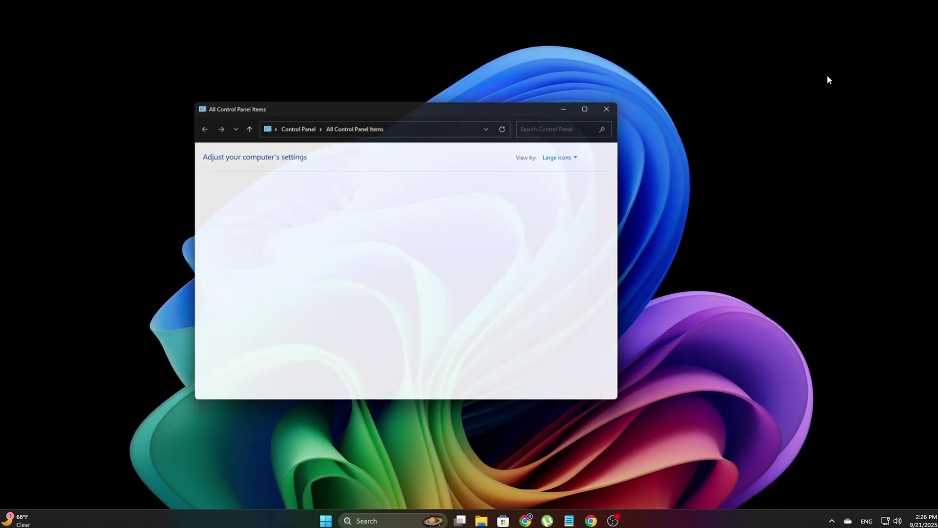
scroll(303, 343, down, 3)
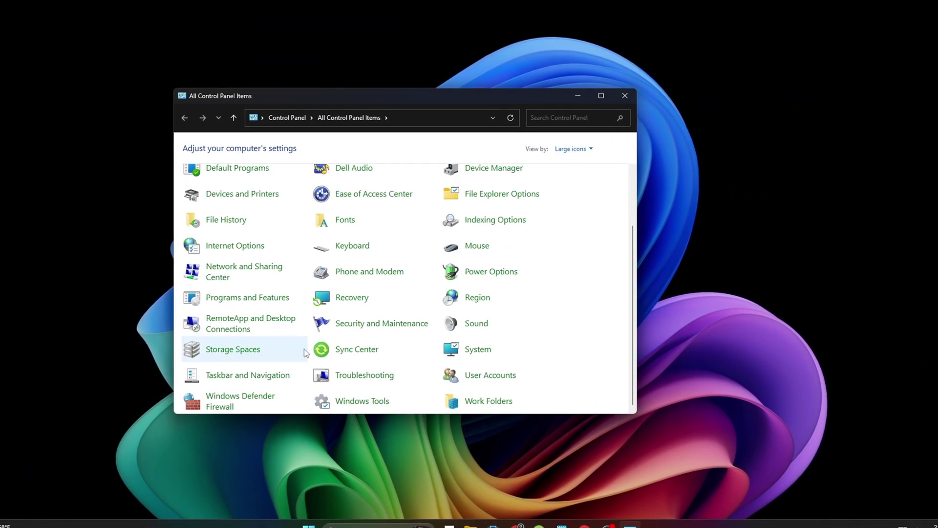
click(491, 270)
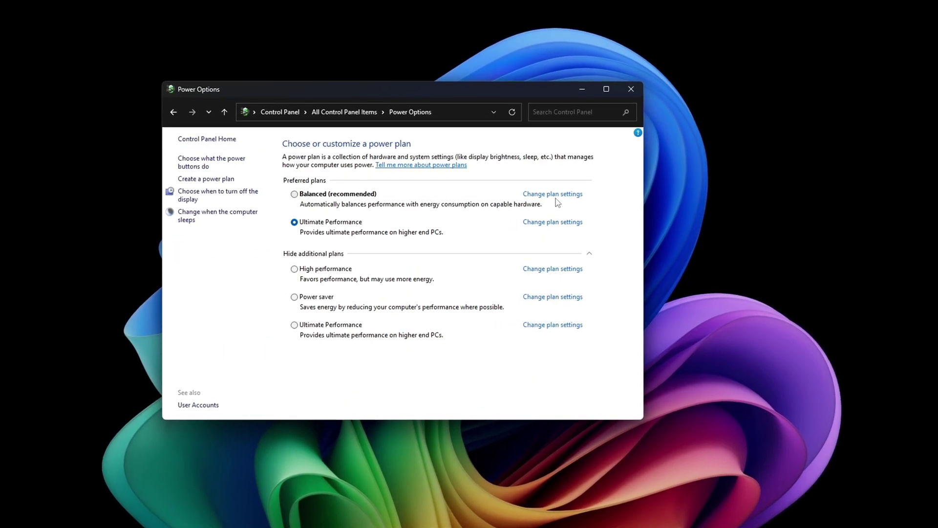
click(561, 227)
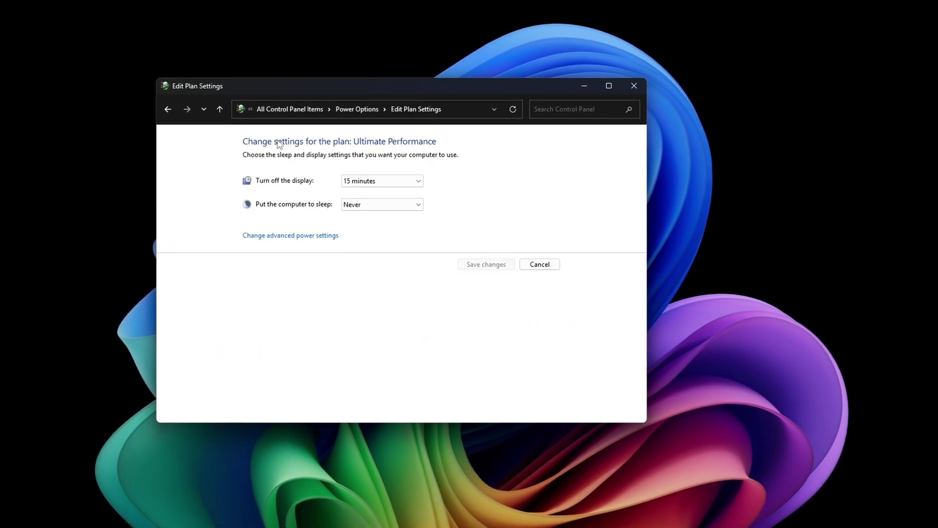
click(287, 236)
drag(111, 27, 462, 149)
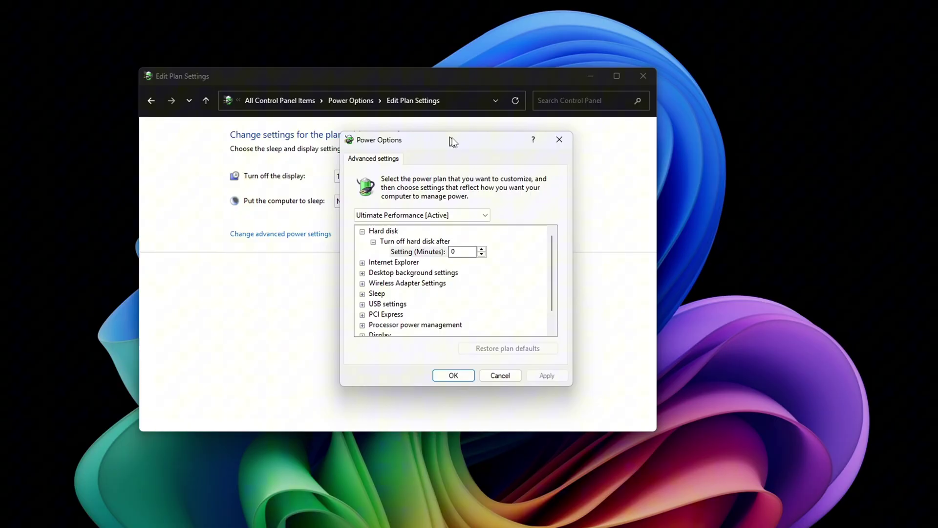
- Set PCI Express Link State Power Management to Off, apply it, and close the power windows
scroll(562, 313, down, 1)
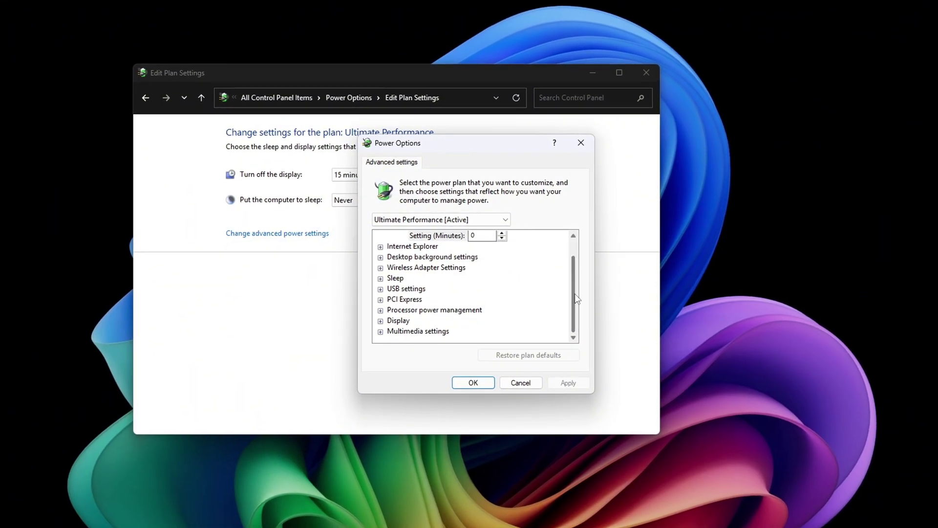
click(380, 300)
click(391, 310)
click(441, 325)
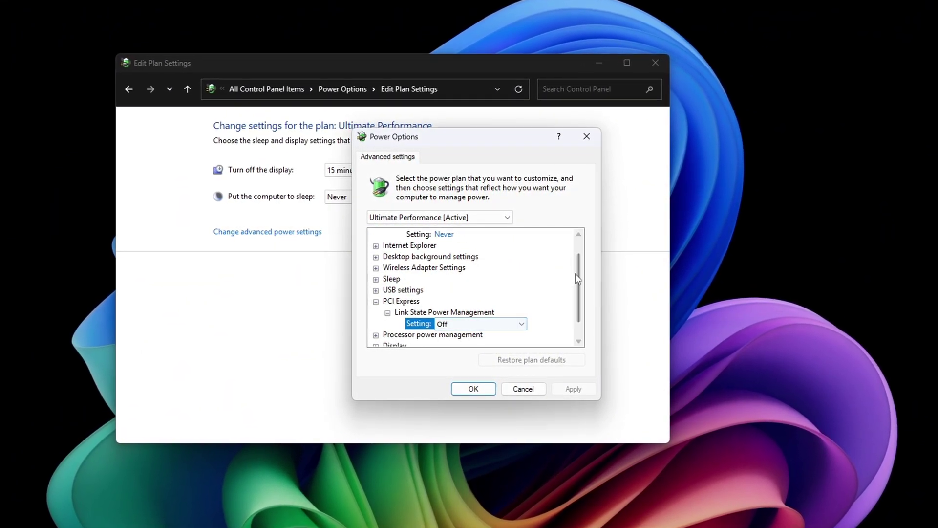
scroll(576, 274, down, 1)
click(489, 302)
click(437, 314)
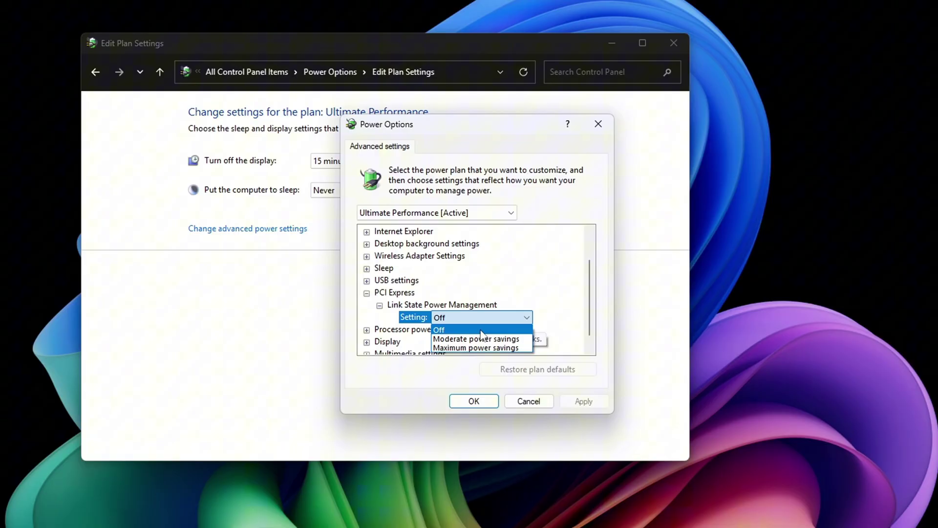
click(481, 330)
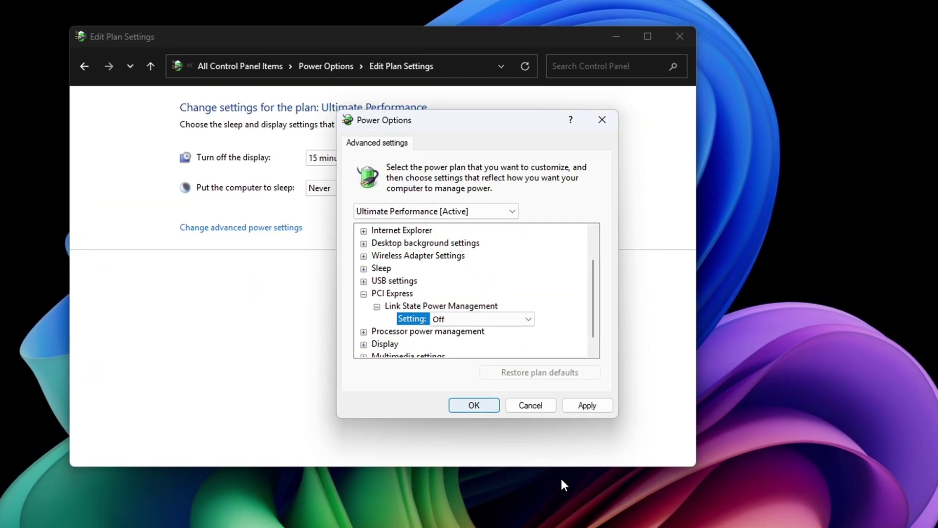
click(586, 405)
click(495, 411)
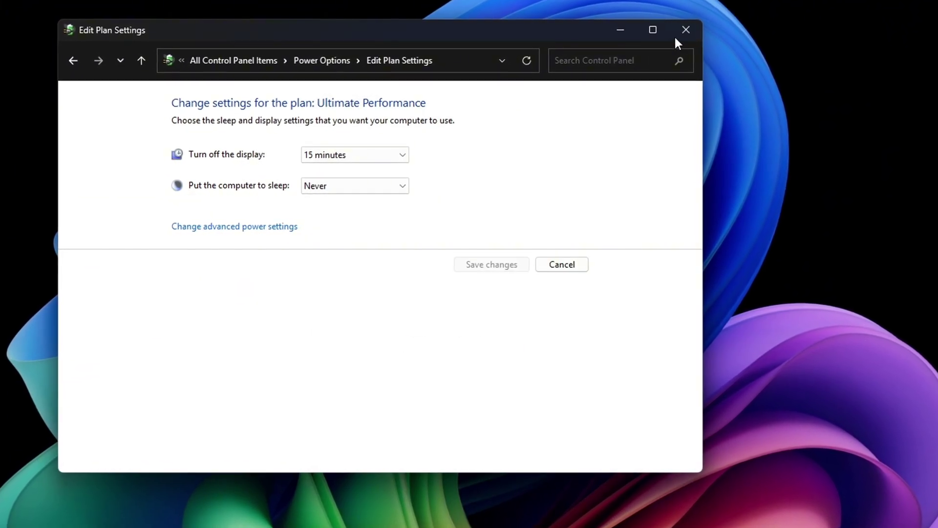
click(677, 34)
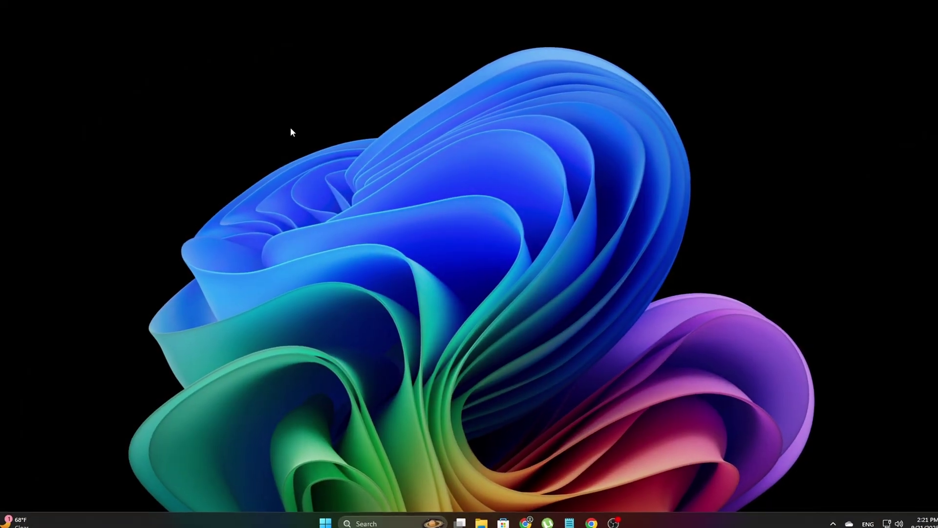
- Run SystemPropertiesProtection from the Run box history to open System Protection
key(super+r)
drag(100, 420, 517, 166)
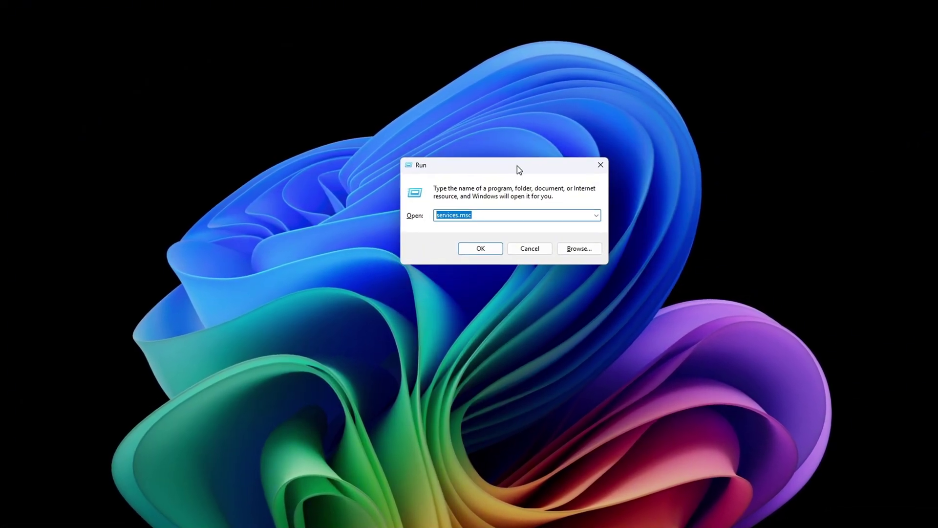
click(600, 214)
click(533, 243)
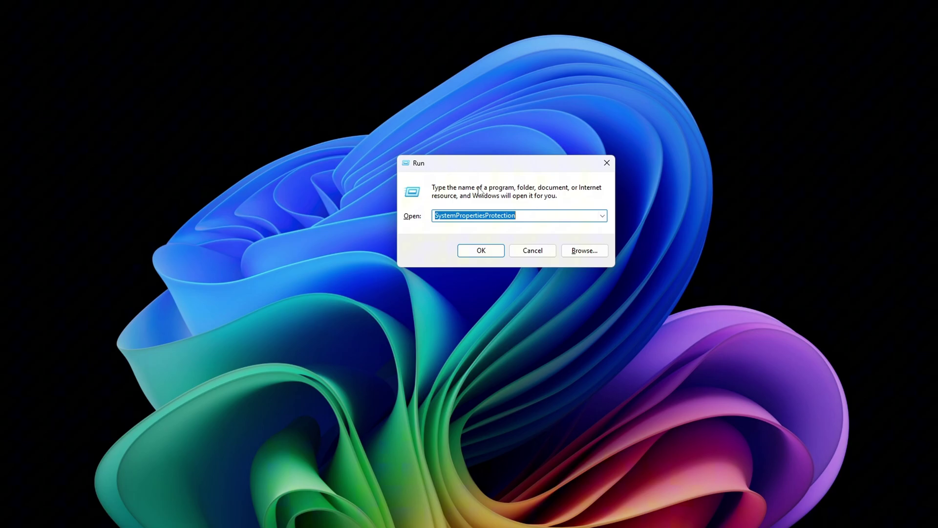
click(478, 250)
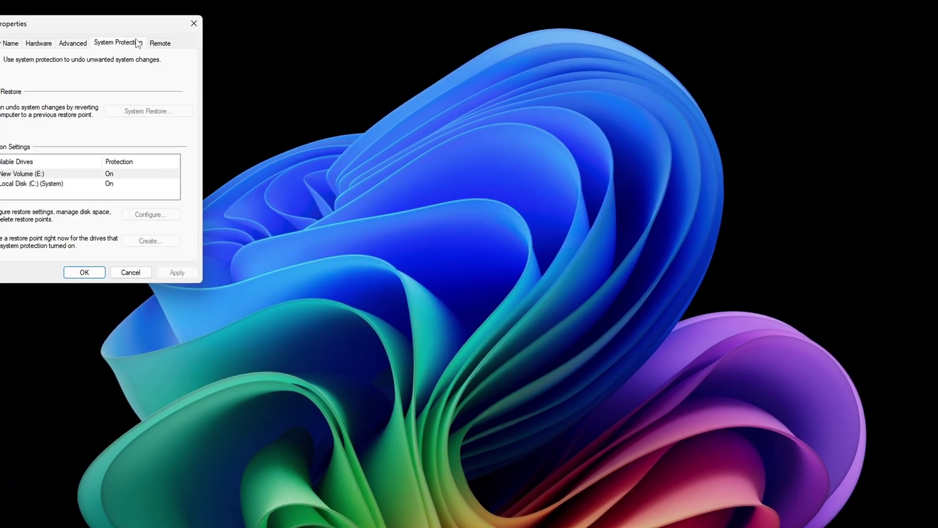
drag(115, 27, 490, 119)
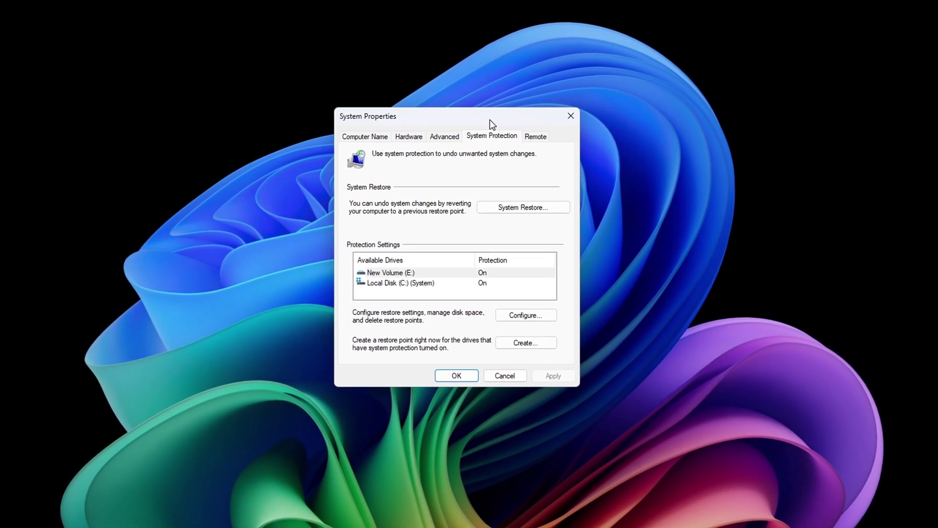
- Start a restore point for Local Disk (C:) described as 'backup before tweka'
click(536, 284)
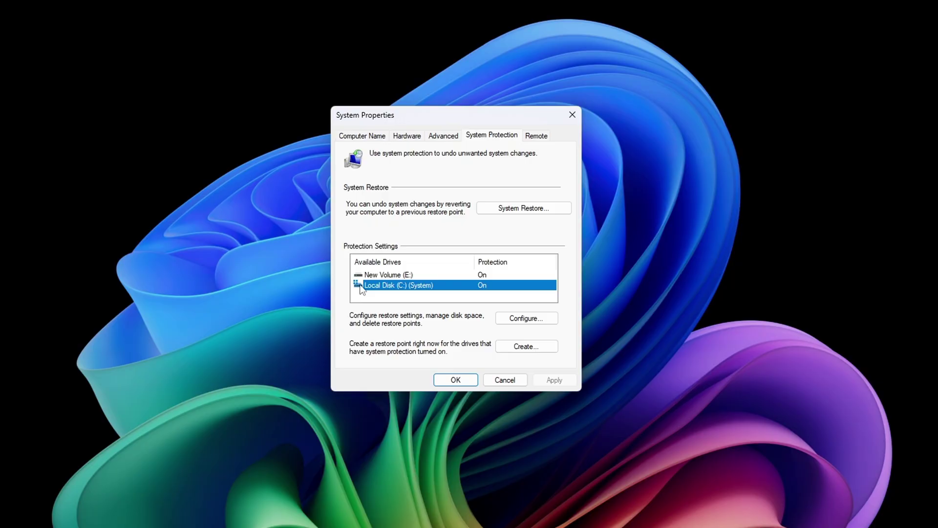
click(527, 348)
drag(431, 141, 440, 172)
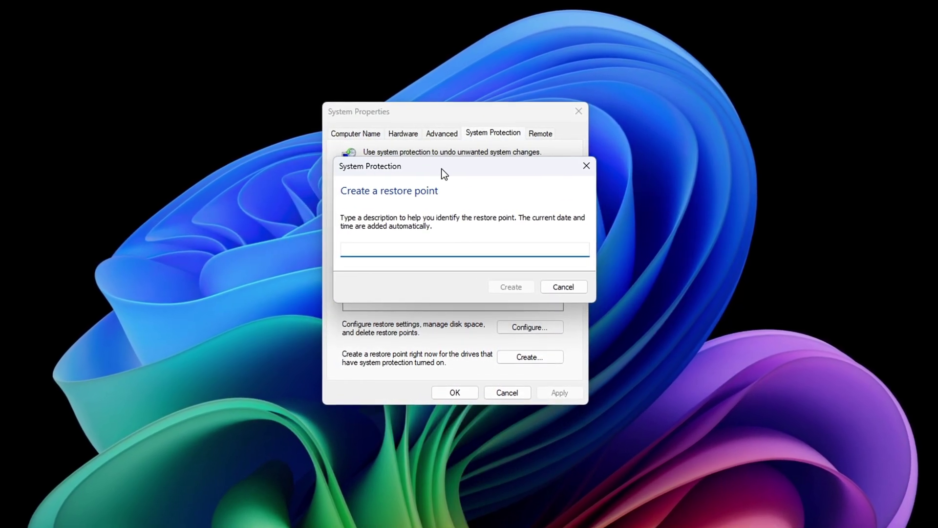
text(backup )
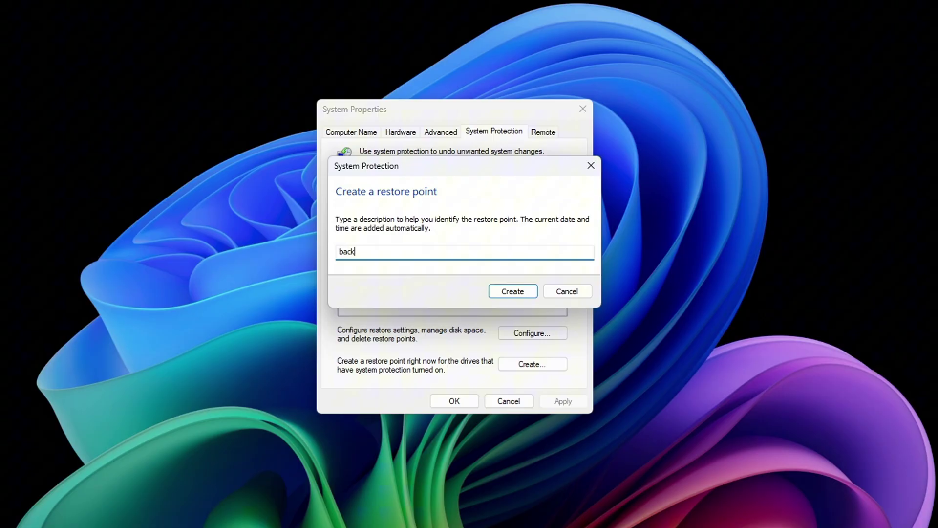
text(b)
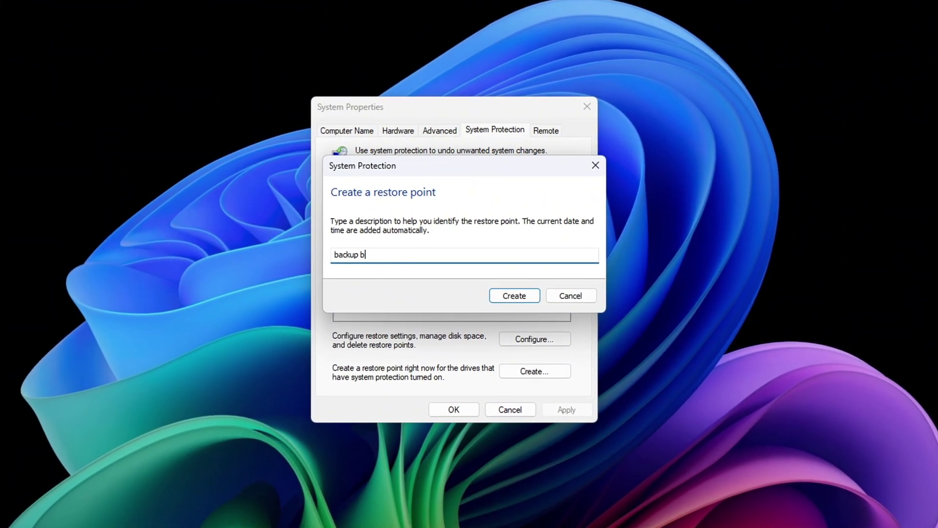
text(efore tweka)
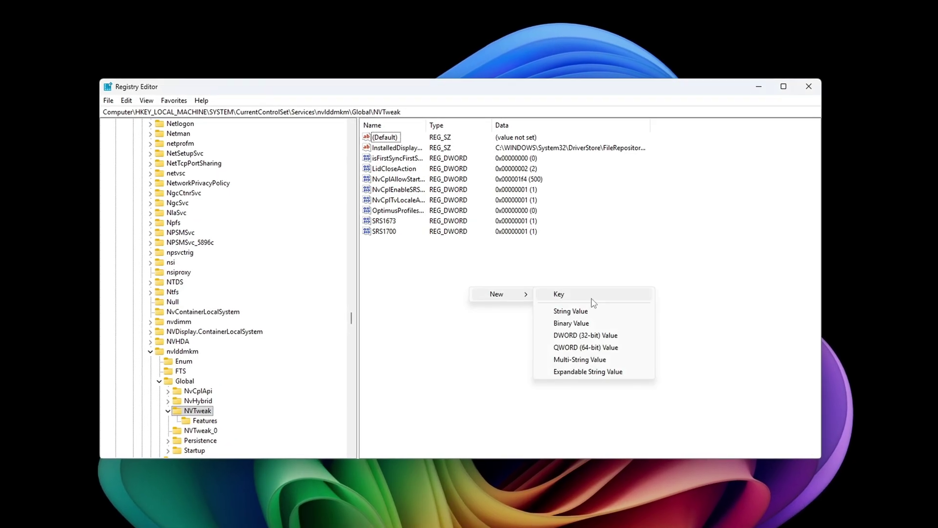
- Add the DisableDynamicPstate DWORD under NVTweak and save its value as 1
click(586, 336)
text(DisableDynamicPstate)
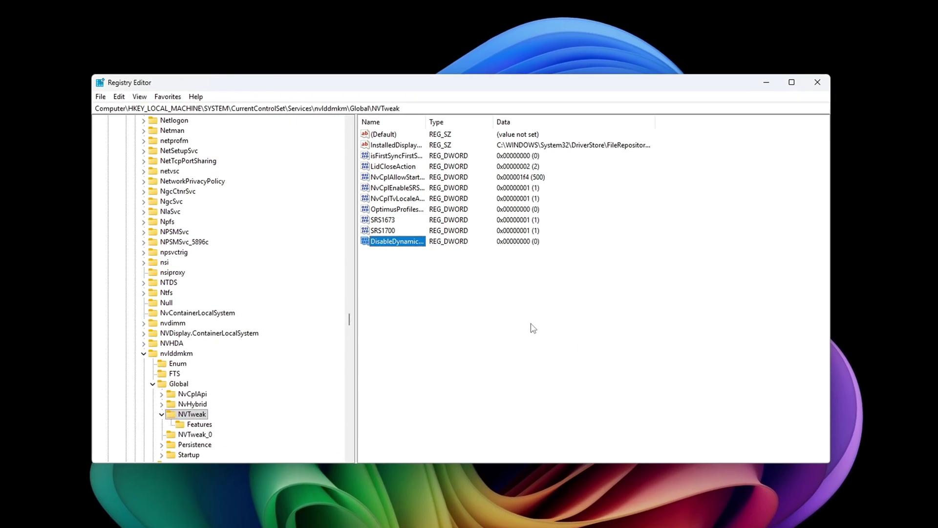
key(Return)
drag(219, 133, 532, 237)
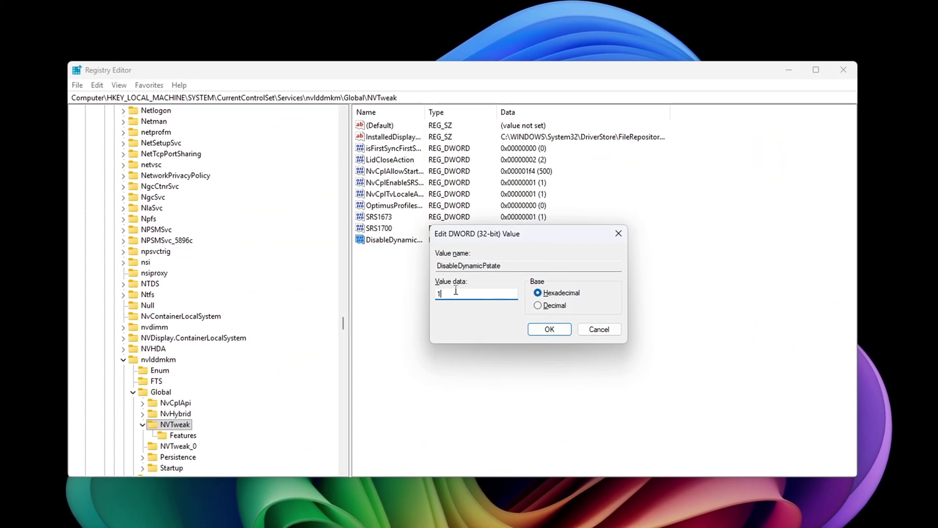
click(551, 330)
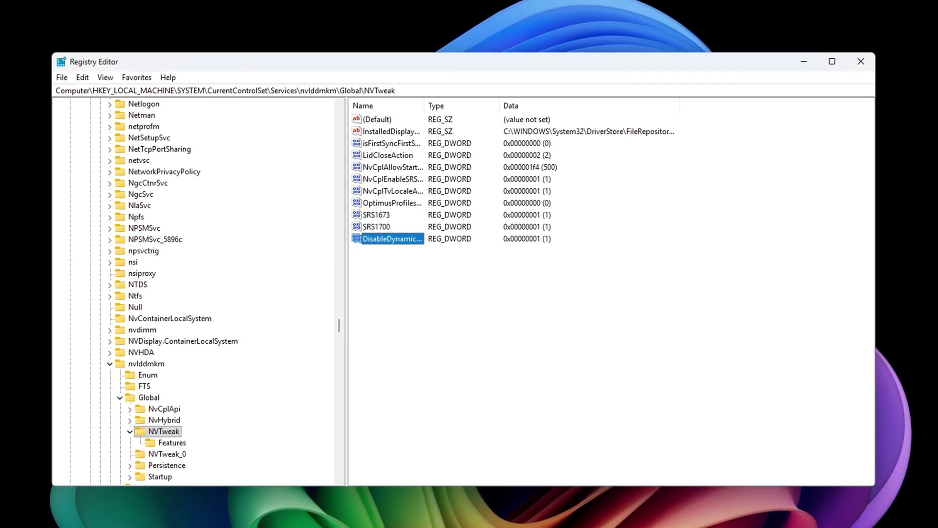
- Replace the Registry Editor address bar path with the Services\amdkmdag key path
click(619, 86)
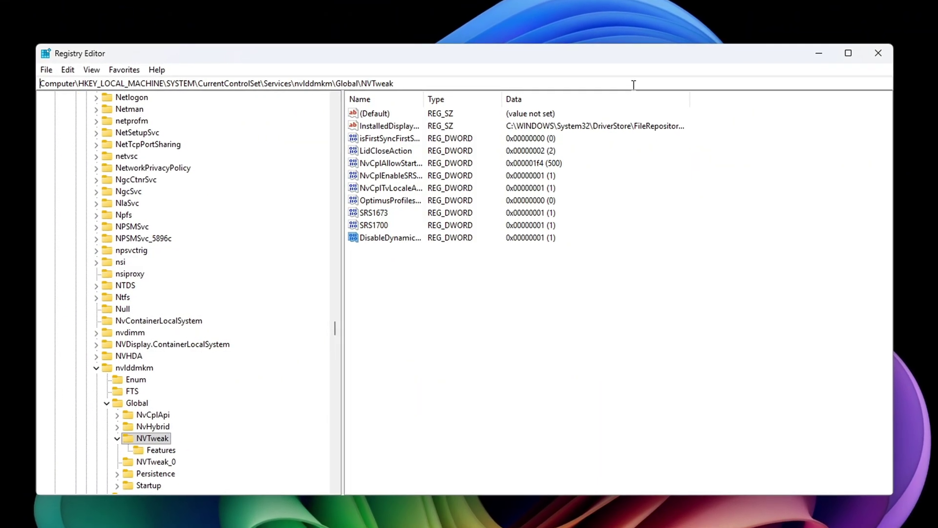
click(455, 81)
key(ctrl+c)
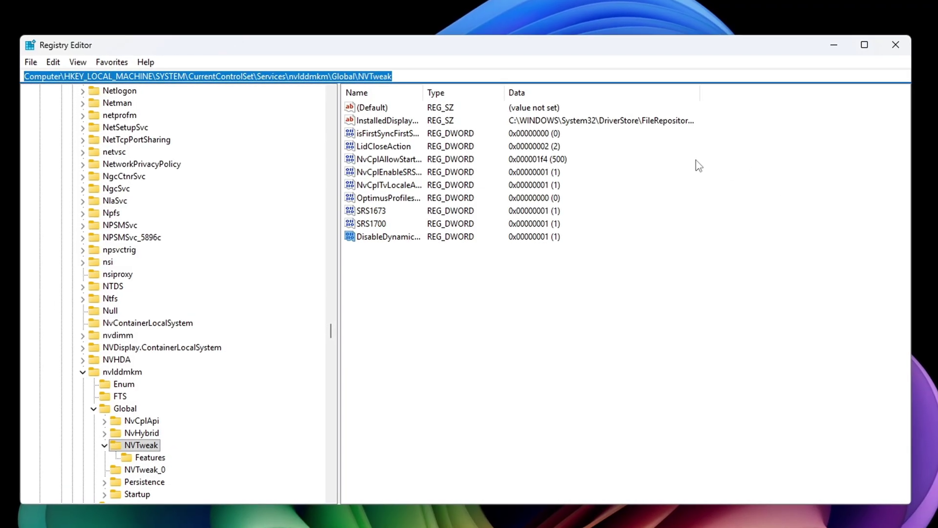
key(End)
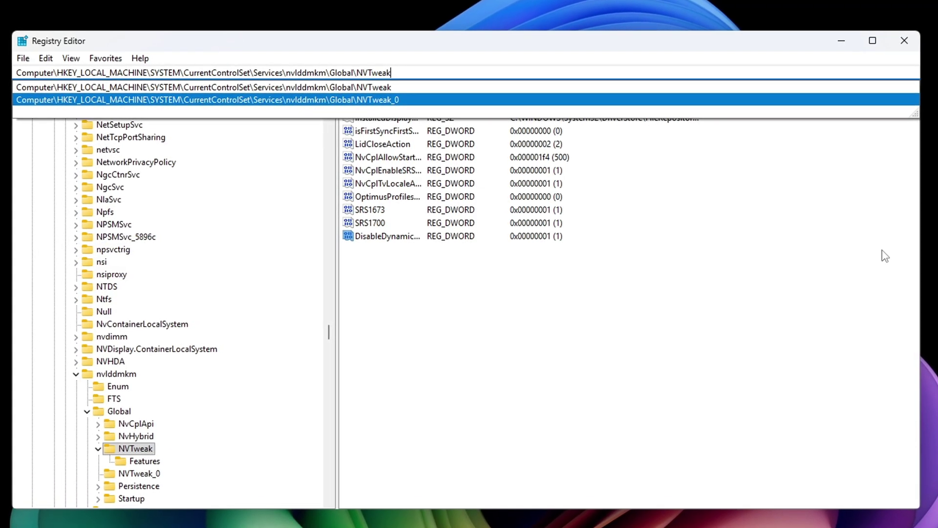
key(ctrl+a)
text(HKEY_LOCAL_MACHINE\SYSTEM\CurrentControlSet\Services\amdkmdag)
double_click(310, 72)
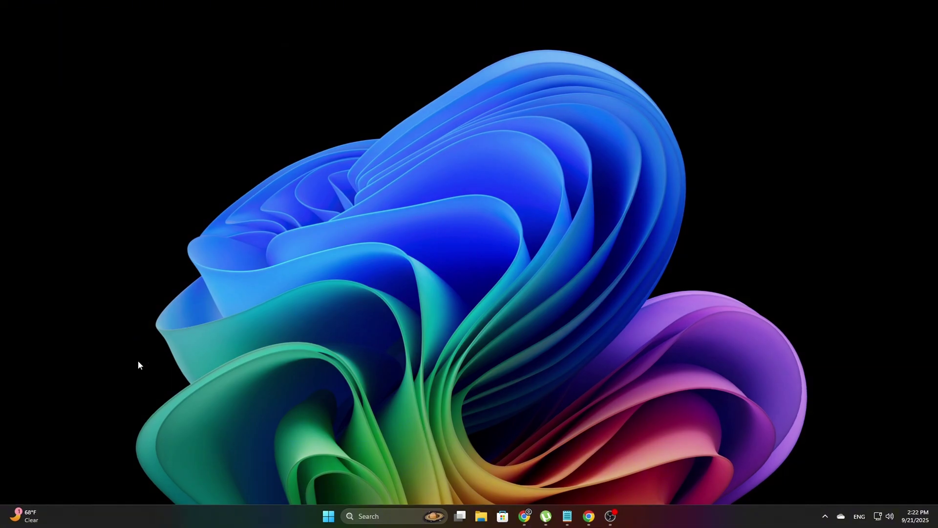
- Launch regedit and jump to the nvlddmkm Global NVTweak key via the pasted path
drag(60, 406, 412, 192)
text(regedit)
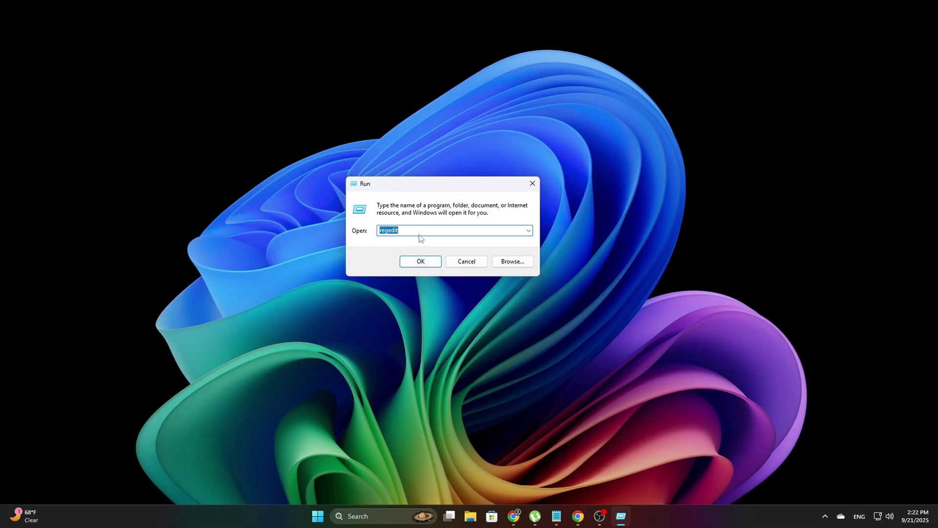
click(420, 261)
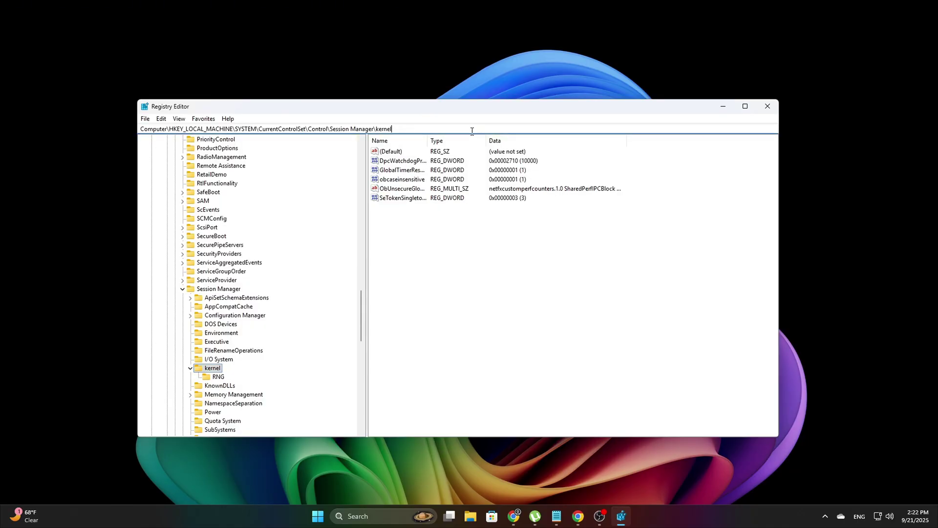
key(ctrl+v)
key(Return)
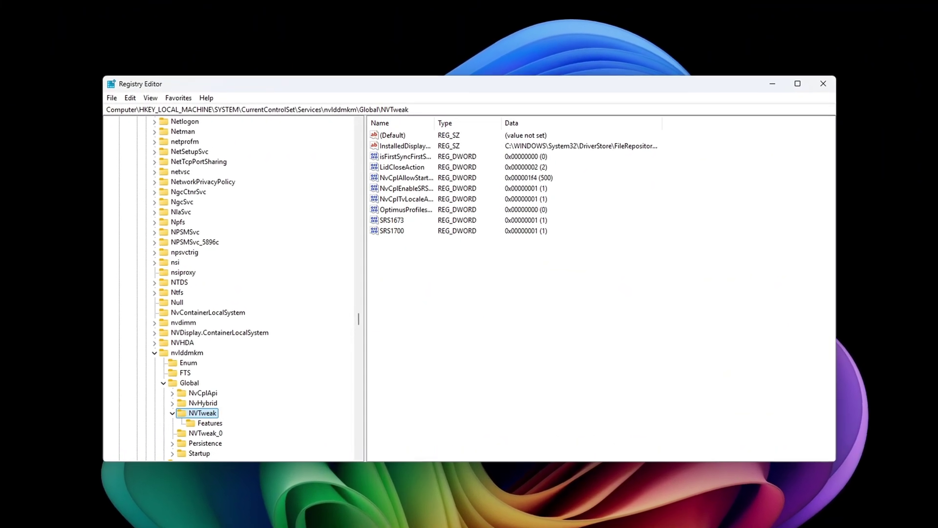
- Create a DWORD (32-bit) value named DisableDynamicPstate and set its data to 1
click(482, 288)
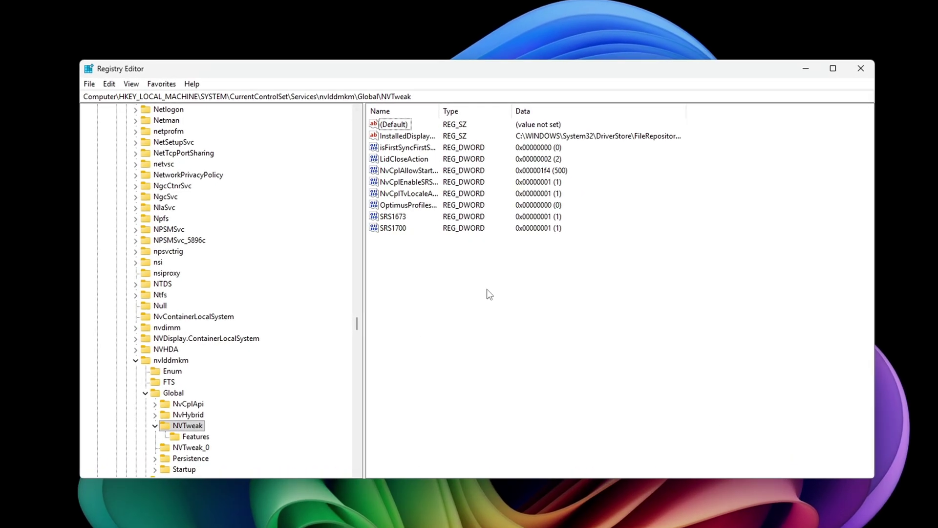
right_click(483, 289)
mouse_move(511, 296)
click(633, 346)
text(DisableDynamicPstate)
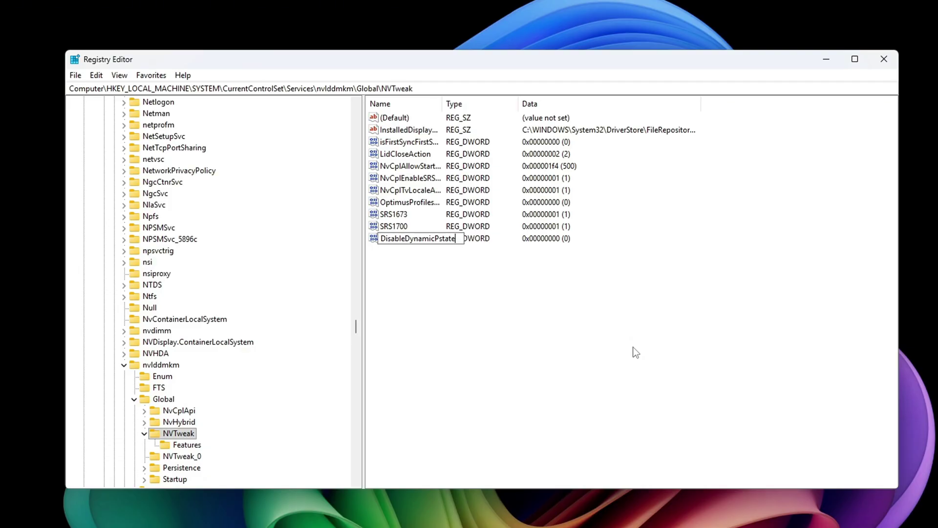
key(Return)
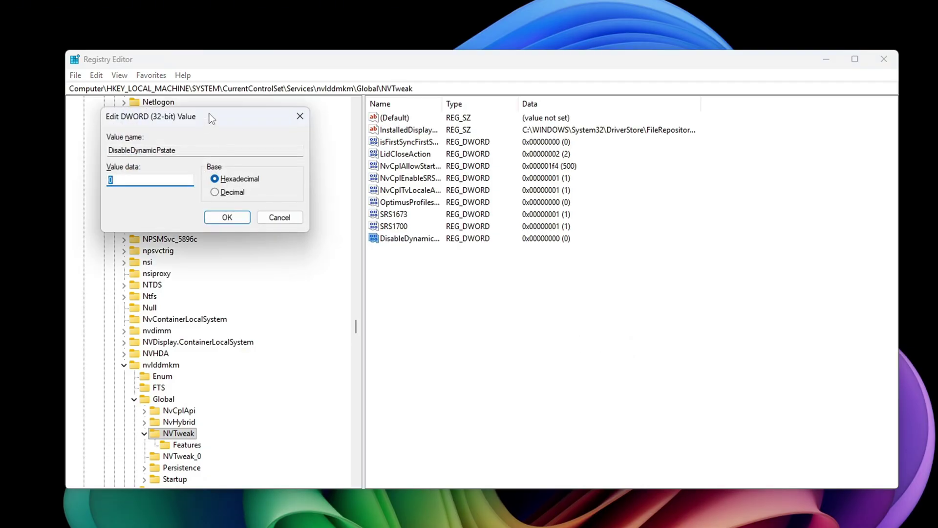
drag(209, 114, 532, 233)
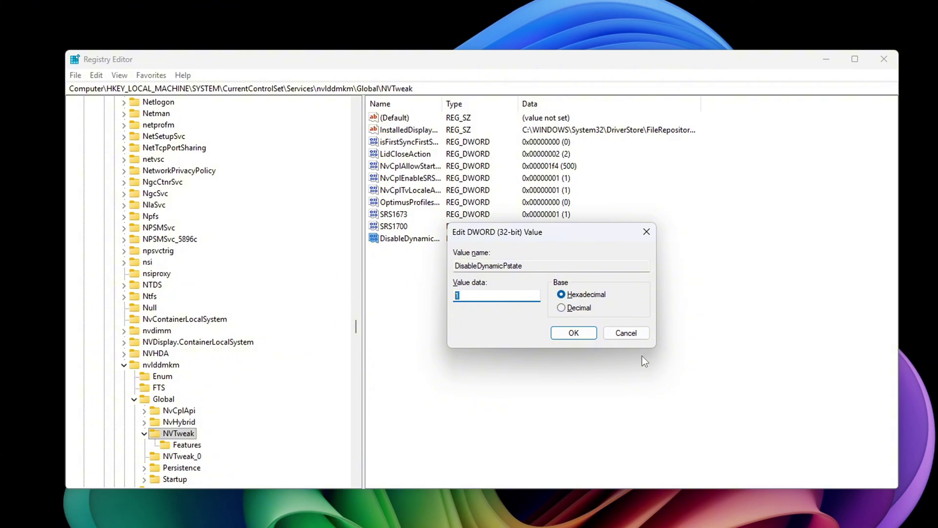
click(584, 334)
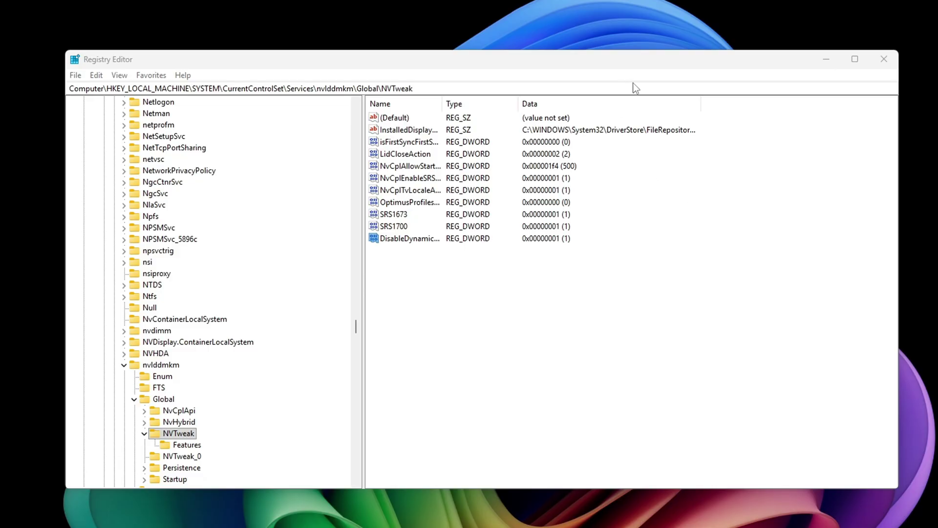
- Go to Services\amdkmdag and create the DisablePowerGating DWORD with data 1
text(Computer\HKEY_LOCAL_MACHINE\SYSTEM\CurrentControlSet\Services\amdkmdag)
key(Return)
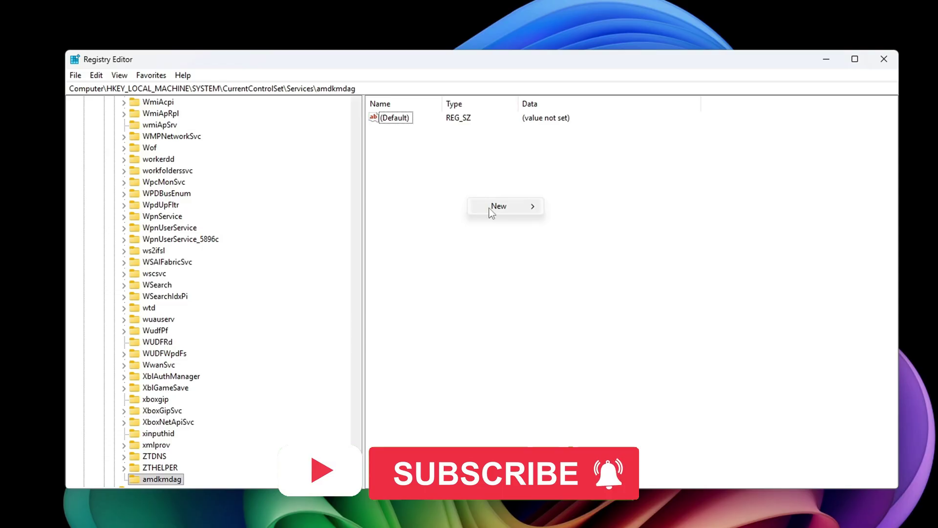
click(597, 254)
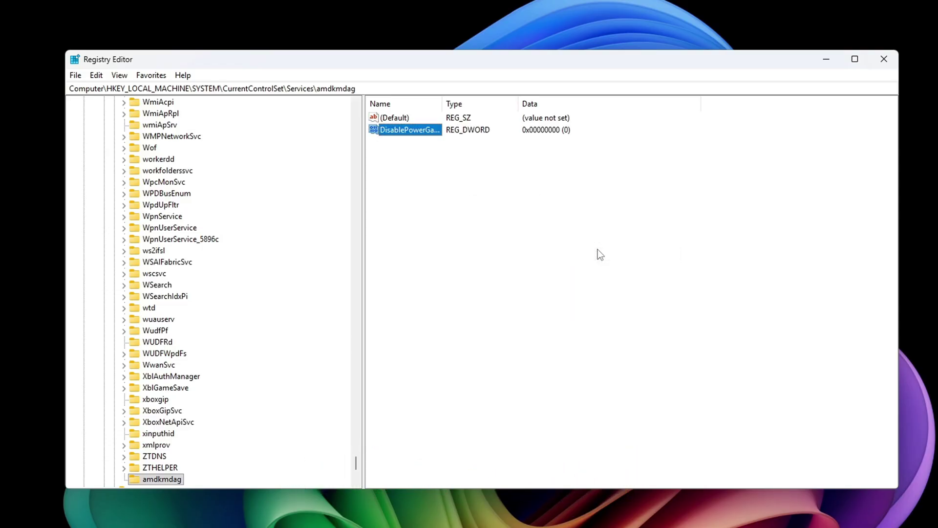
key(Return)
drag(126, 124, 480, 218)
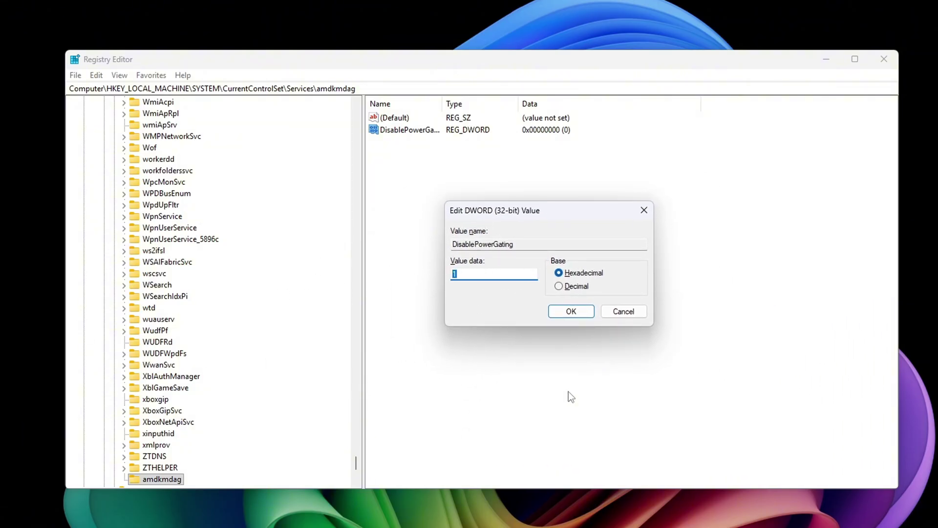
click(582, 313)
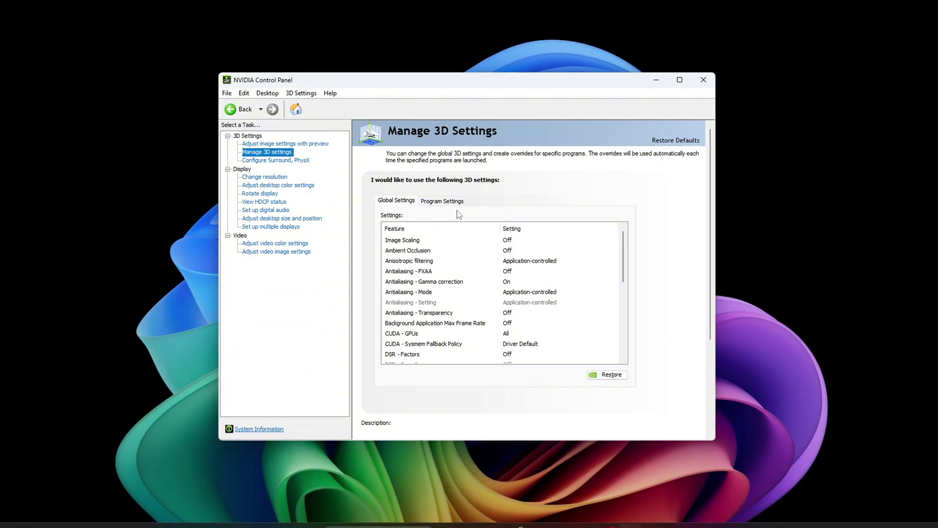
- Re-pick the Global Settings Power management mode, keeping Prefer maximum performance, and close NVIDIA Control Panel
drag(625, 241, 630, 315)
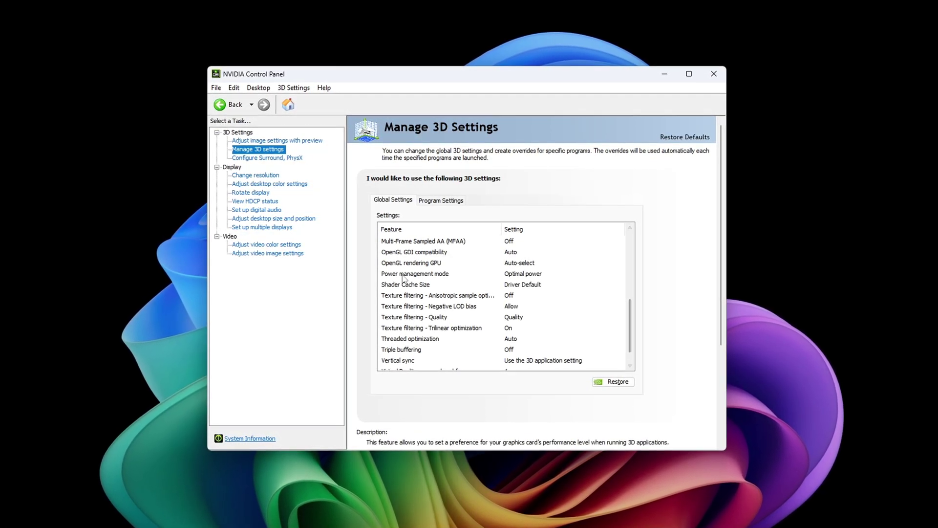
click(558, 274)
click(560, 274)
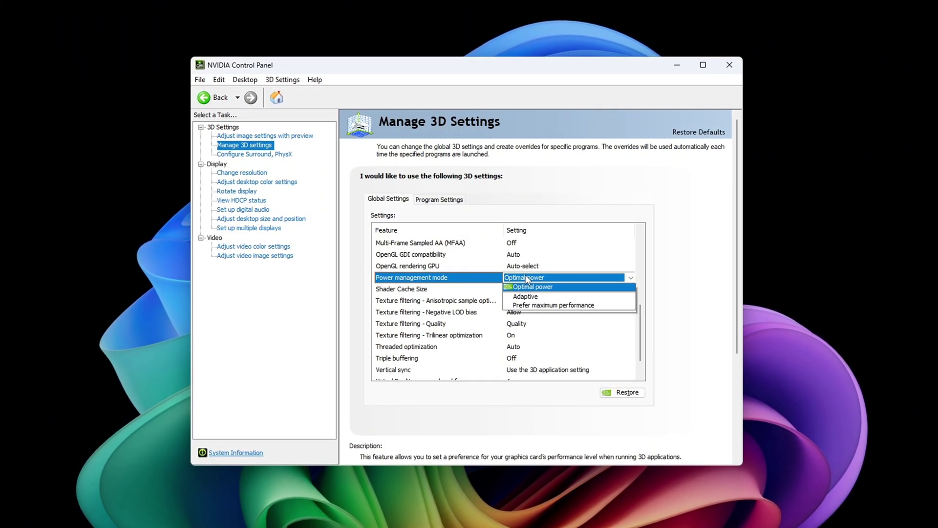
click(542, 308)
scroll(647, 260, up, 7)
scroll(647, 295, down, 4)
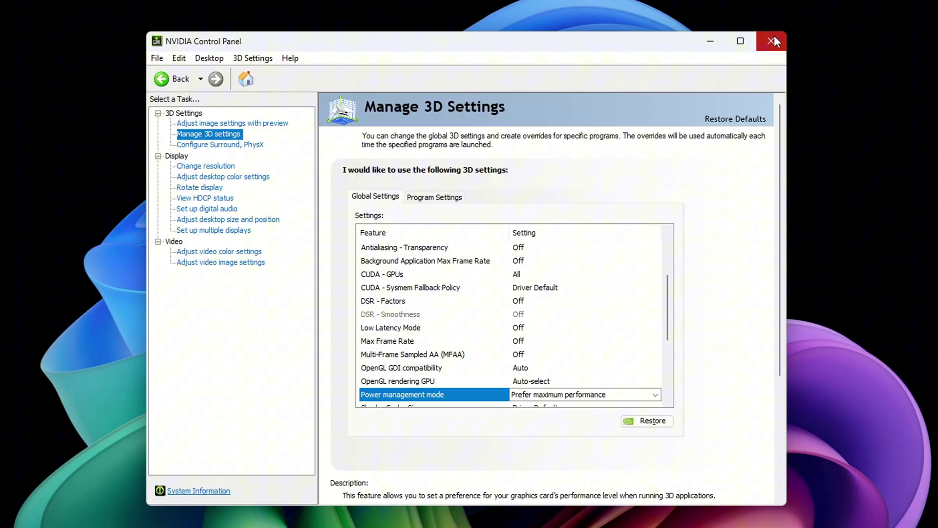
click(773, 38)
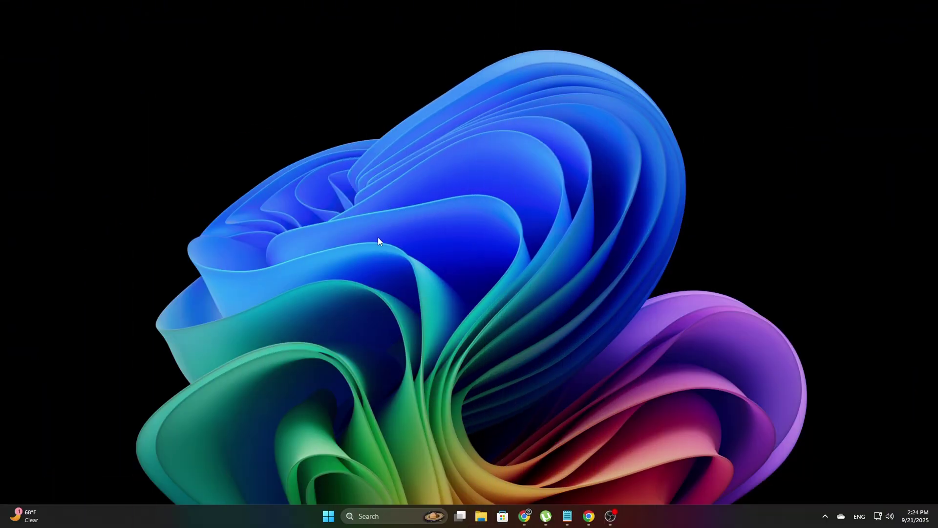
- Launch NVIDIA Control Panel from the desktop menu, accept the agreement, and open Manage 3D settings
right_click(401, 234)
click(434, 385)
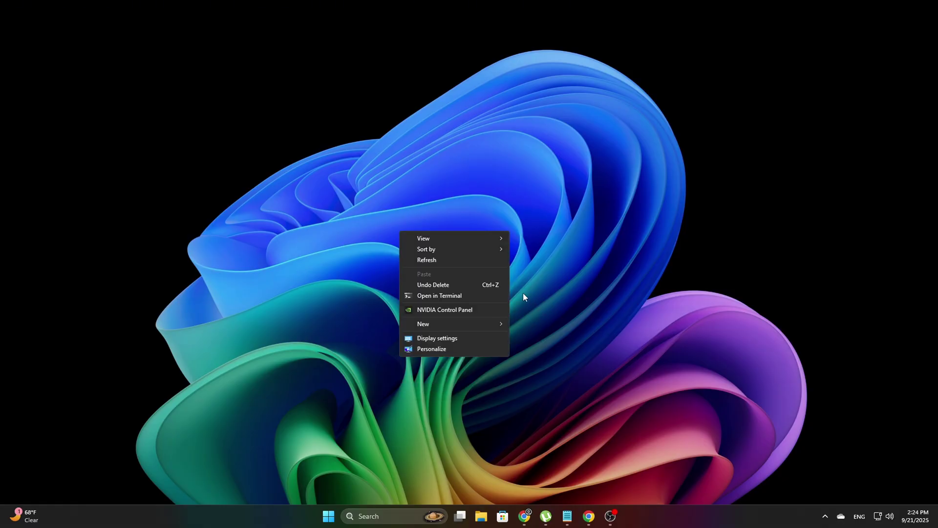
click(463, 309)
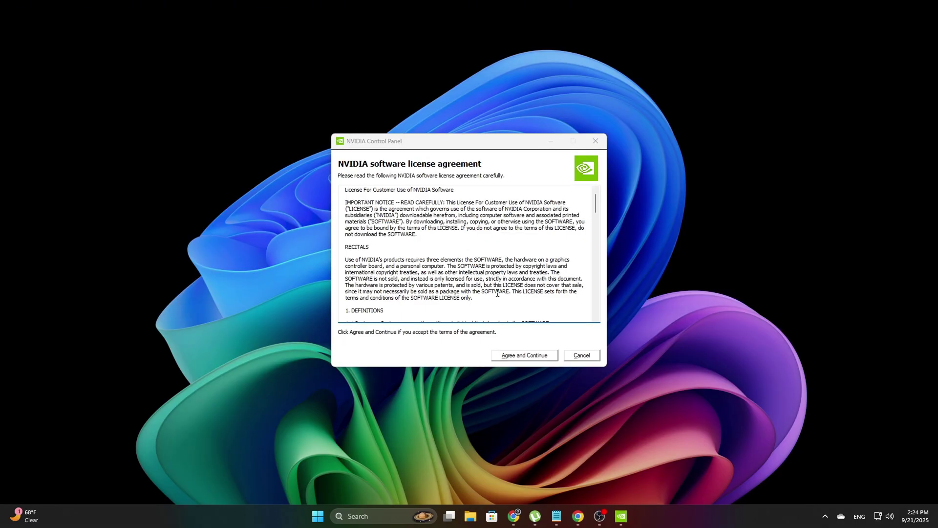
click(518, 359)
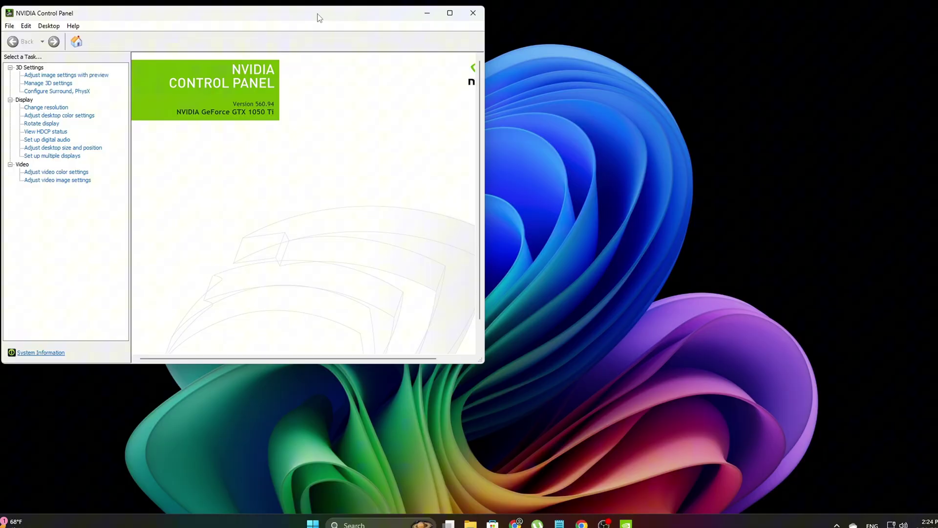
drag(319, 18, 545, 77)
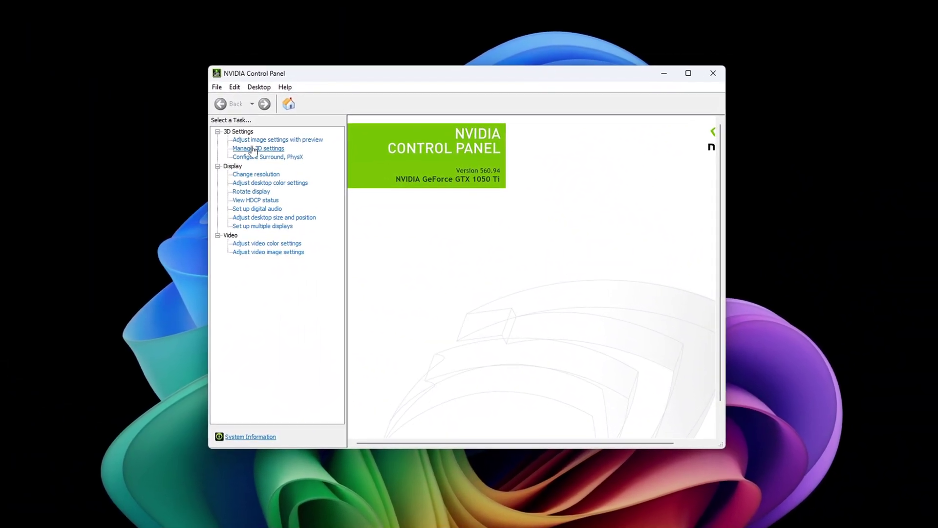
click(254, 148)
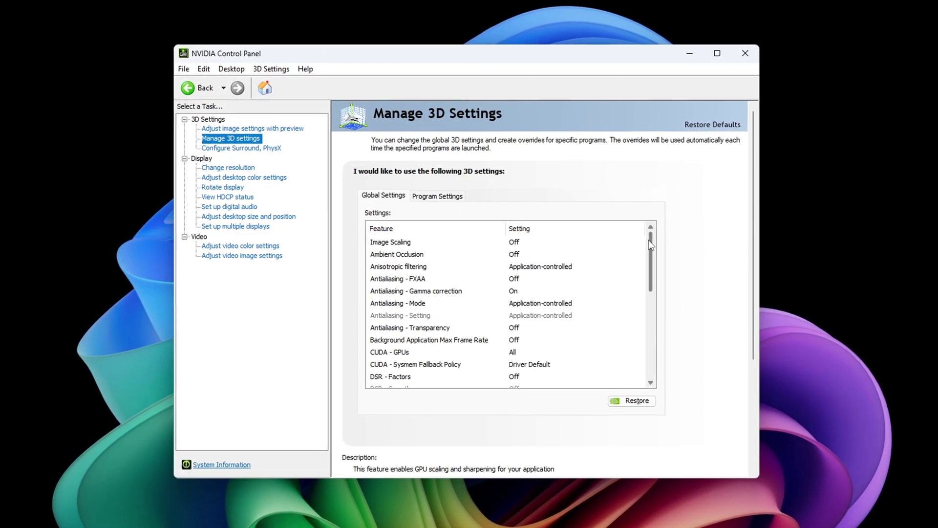
- Set the global Power management mode to Prefer maximum performance
drag(649, 240, 662, 324)
click(575, 283)
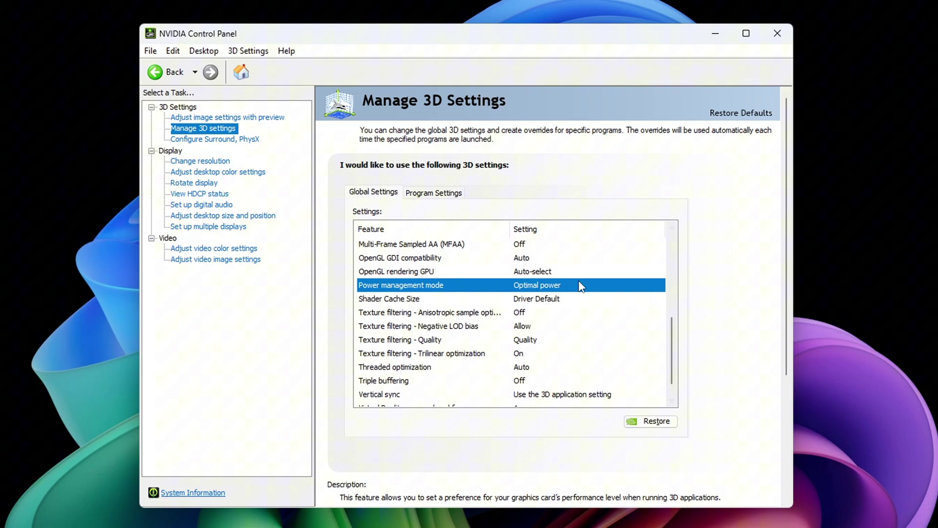
click(582, 286)
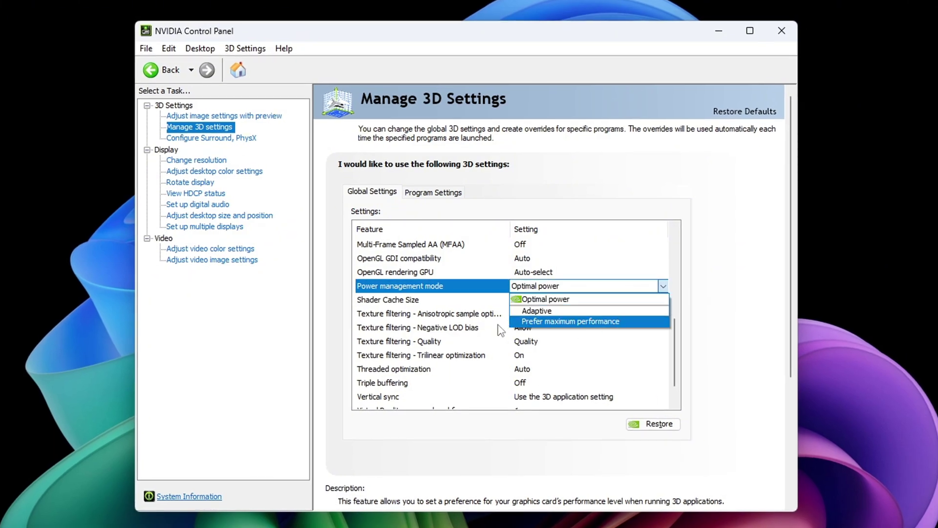
click(631, 322)
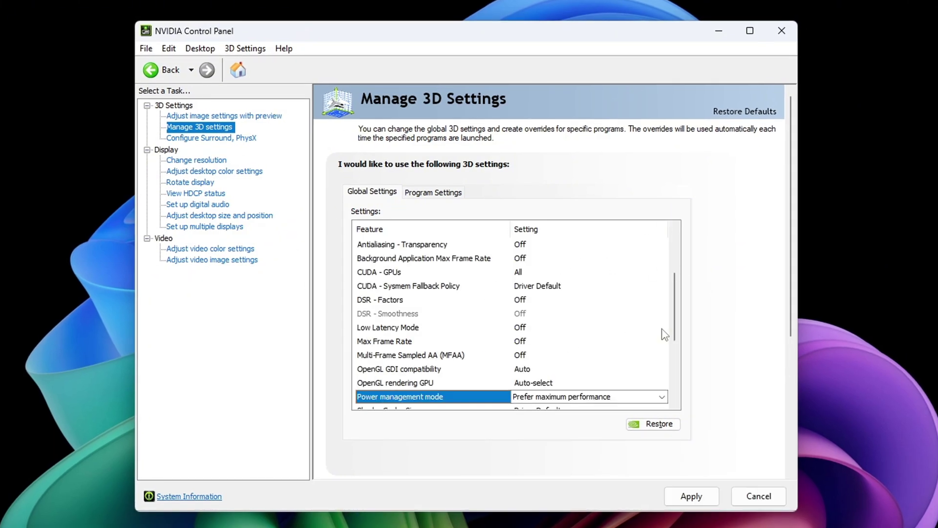
drag(675, 310, 675, 338)
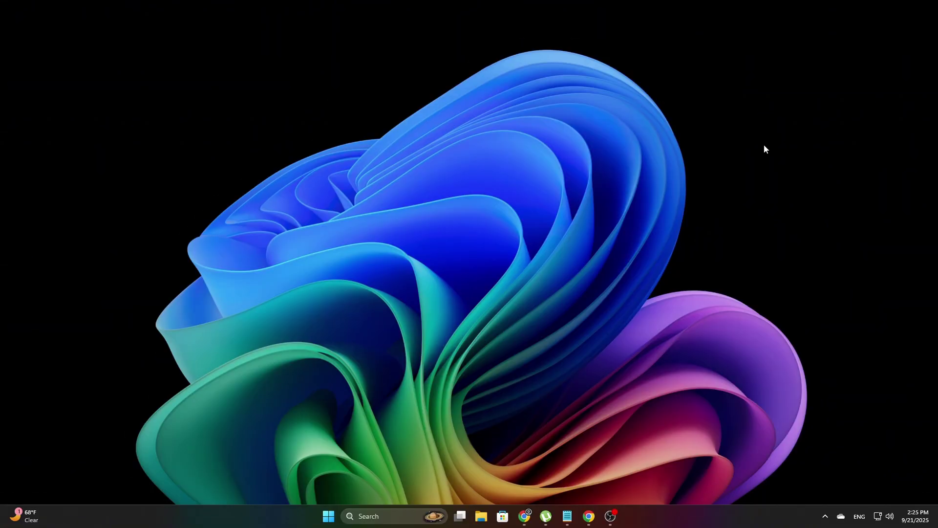
- Launch regedit and set Attributes of power setting 5ca83367-6e45-459f-a27b-476b1d01c936 to 2
key(super+r)
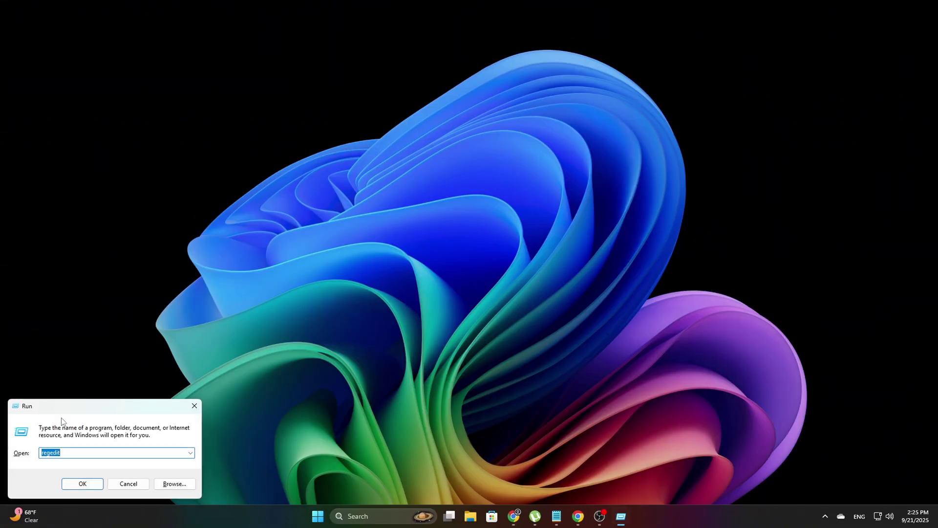
drag(64, 408, 431, 222)
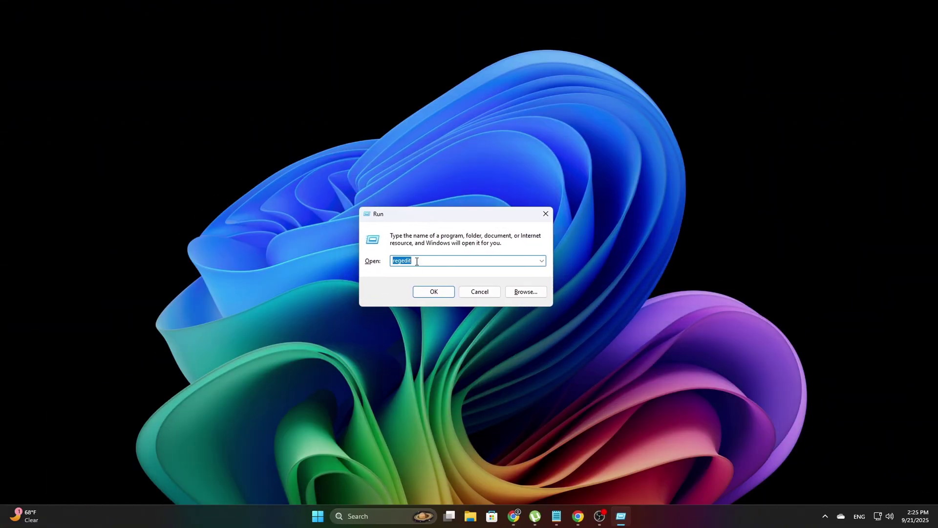
click(447, 288)
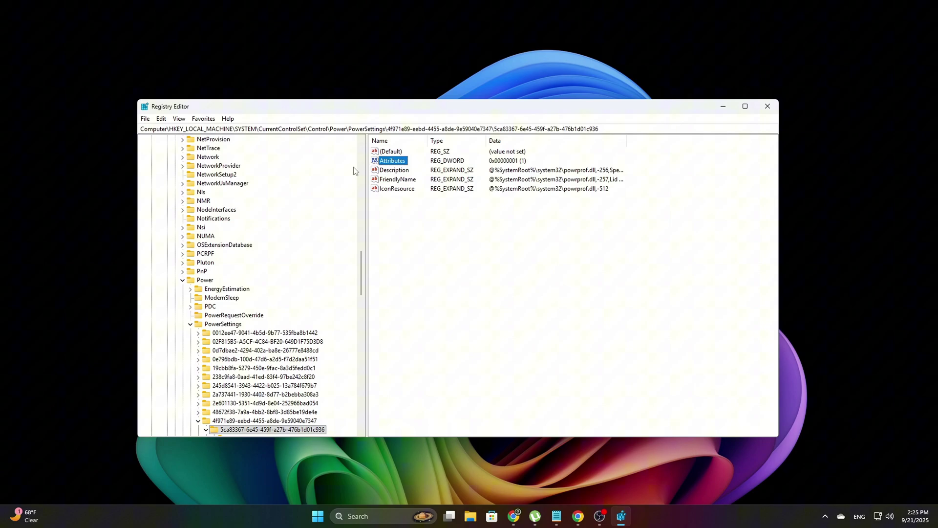
double_click(408, 165)
drag(256, 146, 524, 215)
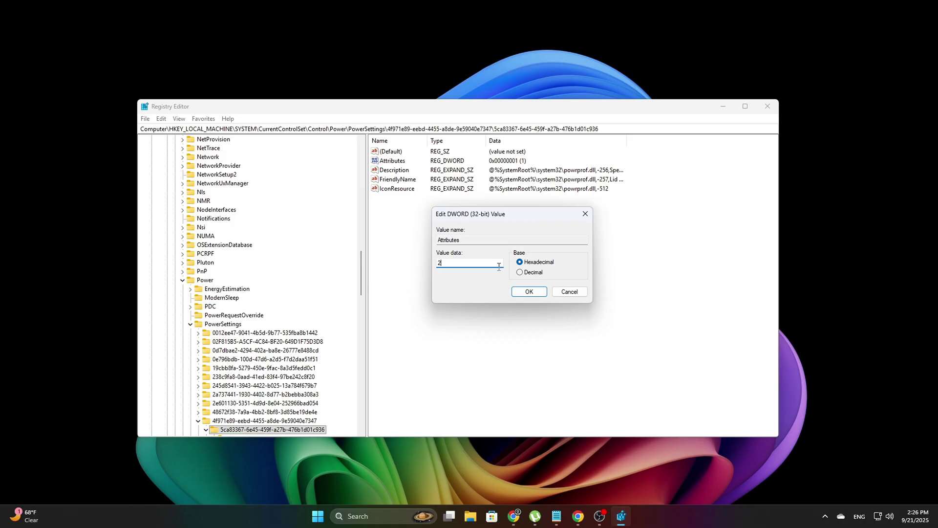
click(523, 292)
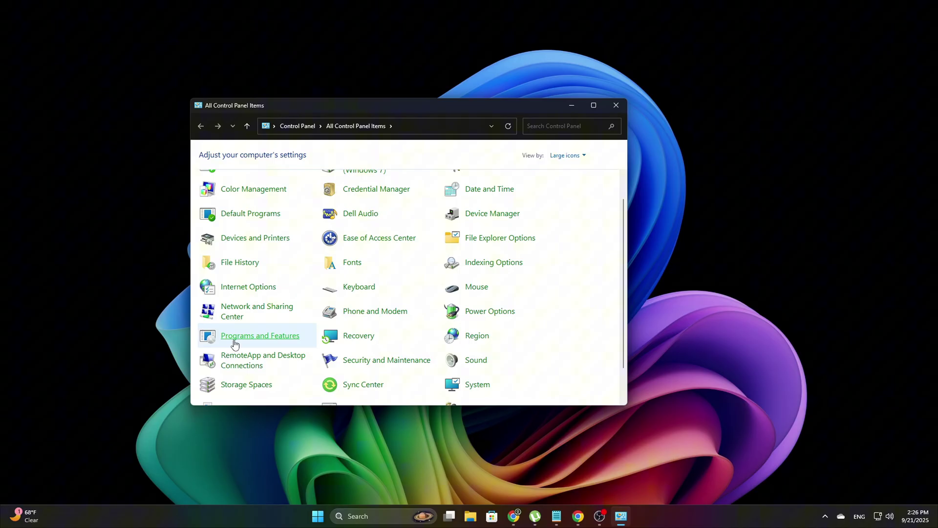
- Open the advanced power settings for the Ultimate Performance plan from Power Options
scroll(372, 293, down, 1)
click(483, 271)
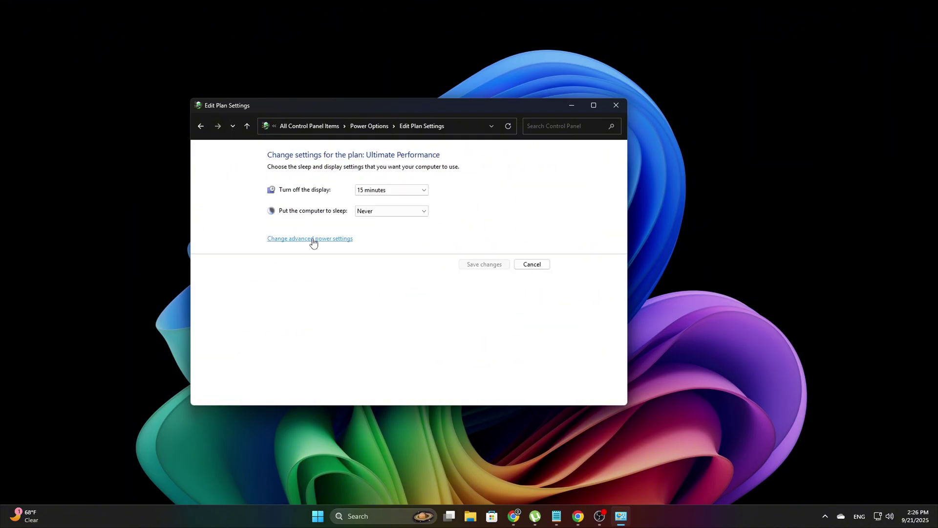
click(313, 243)
drag(151, 64, 465, 161)
- Set PCI Express Link State Power Management to Off
scroll(395, 293, down, 1)
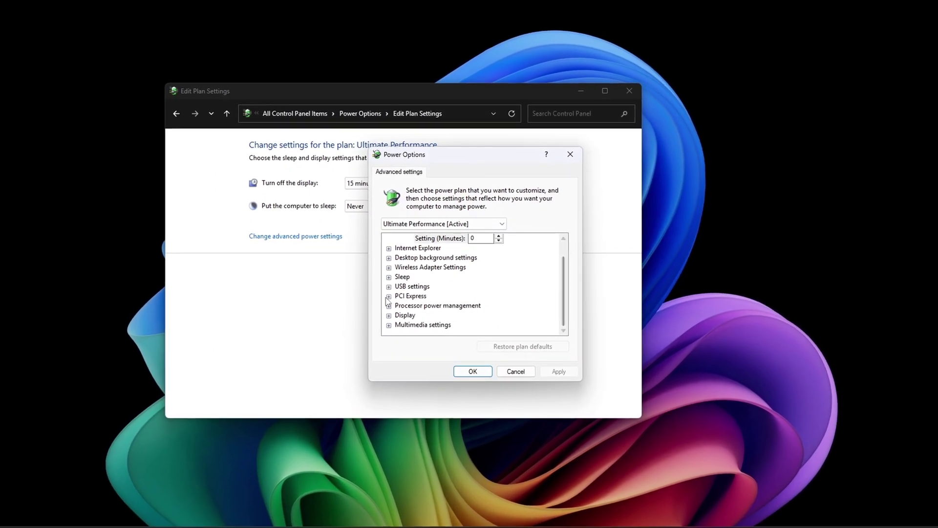
click(389, 296)
click(399, 306)
click(425, 316)
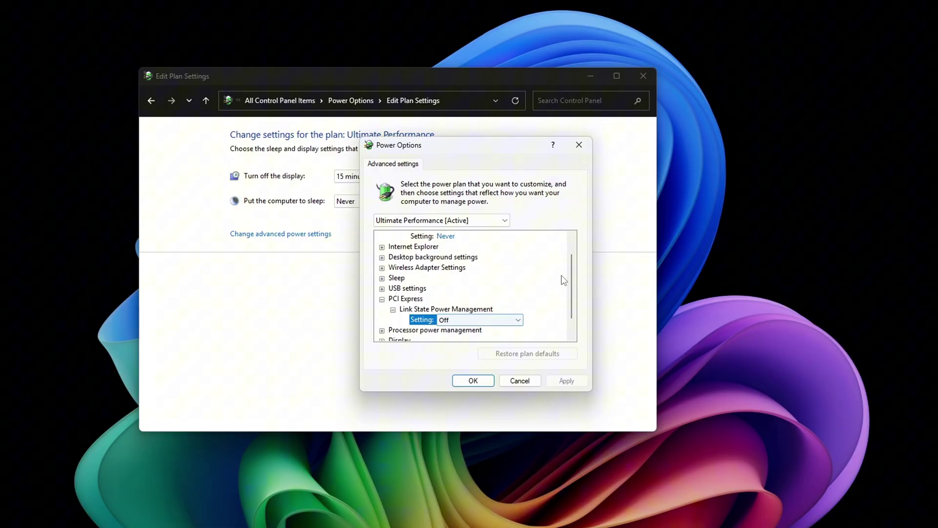
scroll(553, 293, down, 1)
click(484, 299)
click(466, 312)
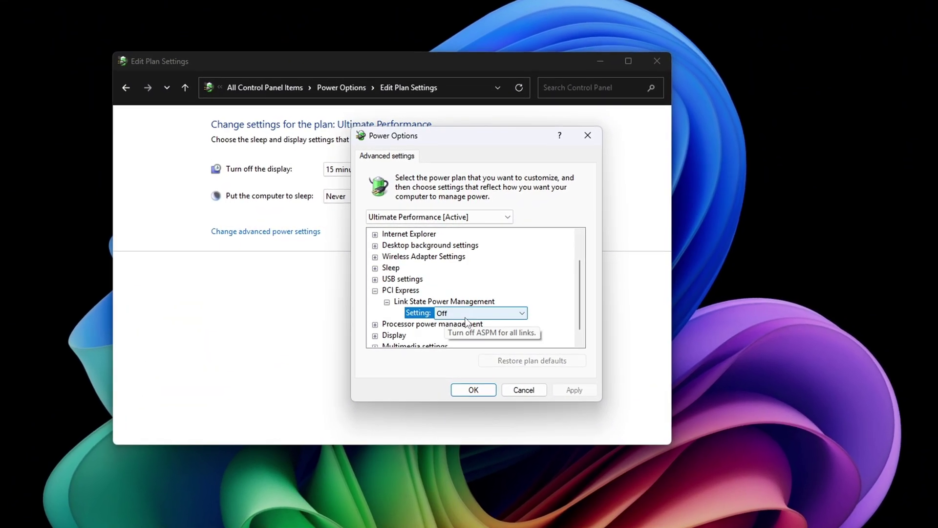
click(465, 315)
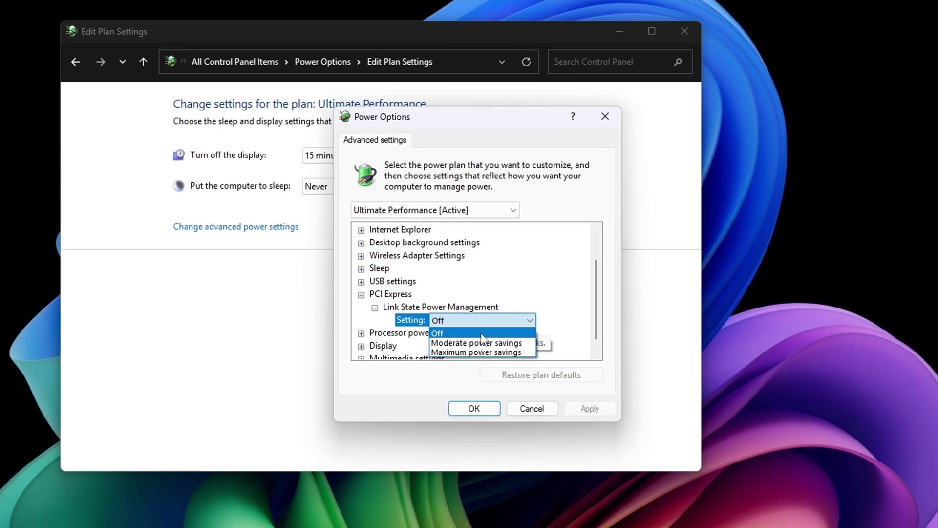
click(481, 333)
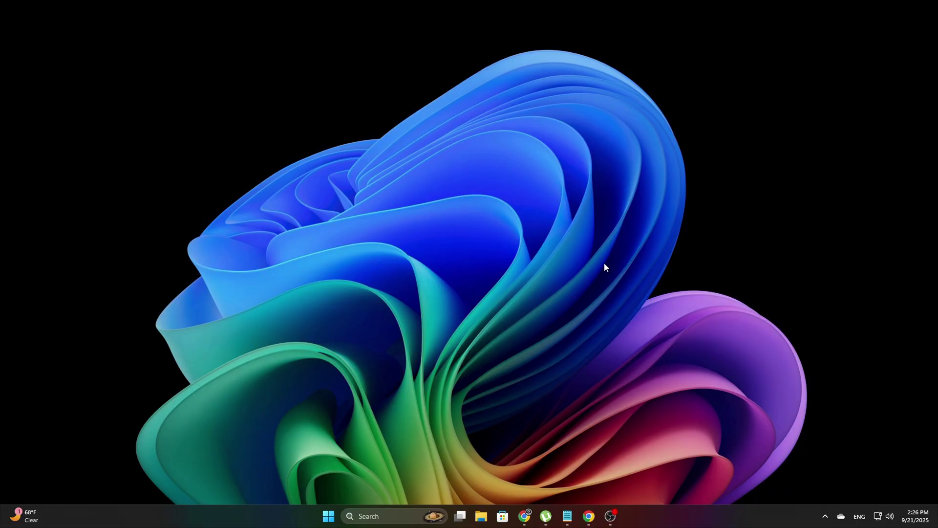
- Open the %localappdata%\NVIDIA folder from the Run box
key(super+r)
drag(126, 405, 511, 174)
text(%localappdata%\NVIDIA)
key(ctrl+a)
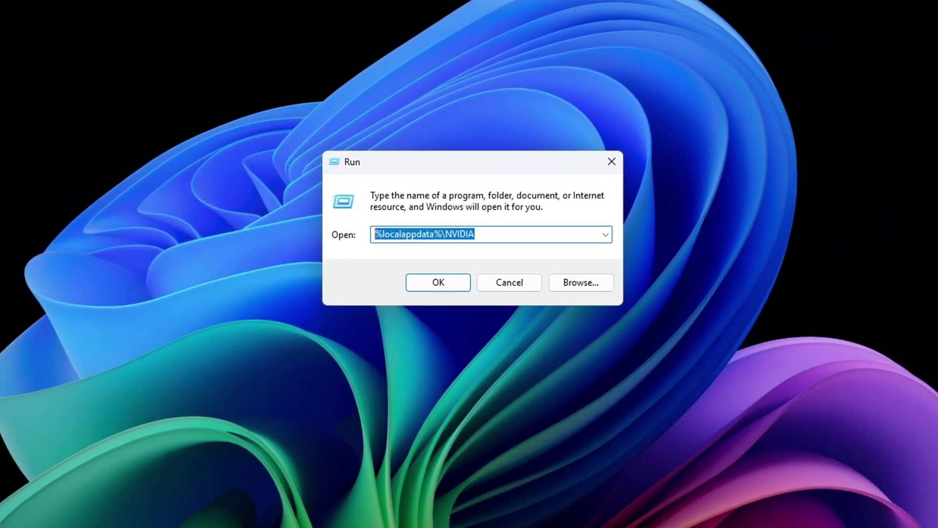
text(%localappdata%\AMD)
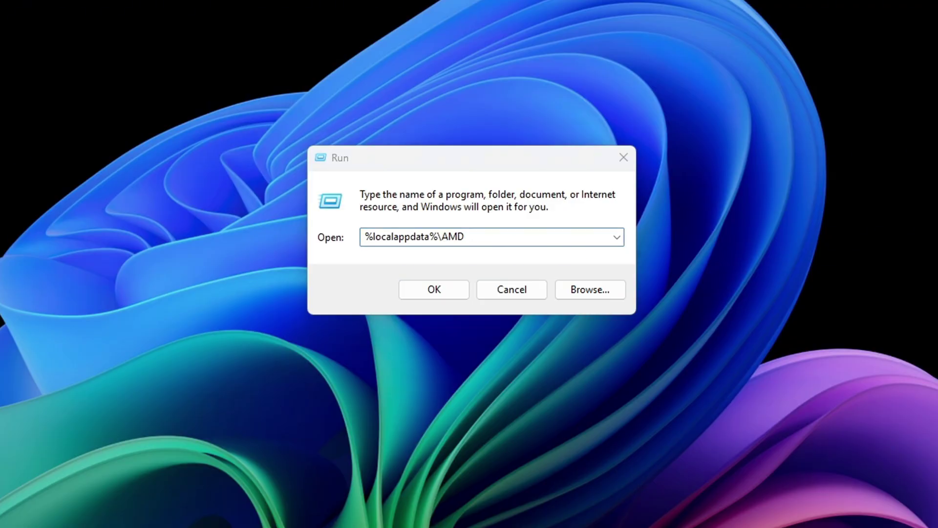
key(BackSpace)
key(BackSpace)
key(BackSpace)
text(NVIDIA)
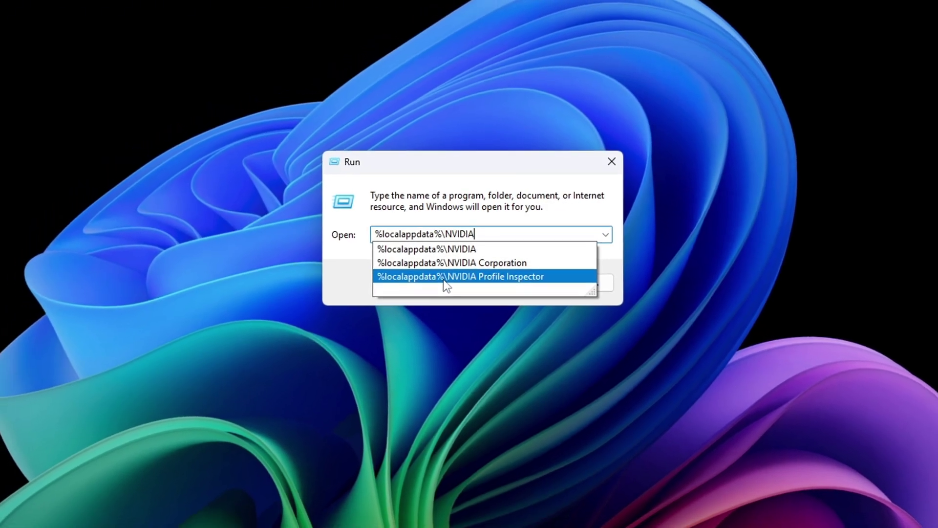
click(471, 260)
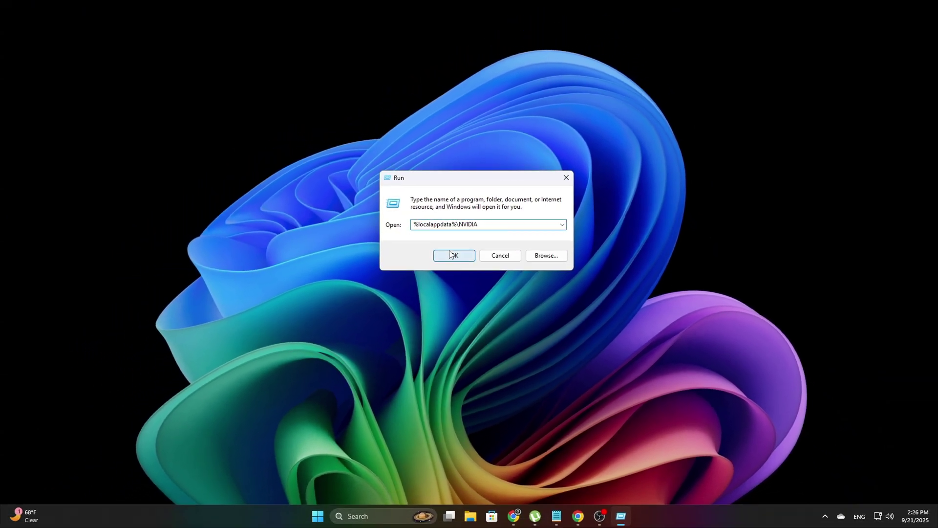
key(Return)
- Delete the GLCache folder from the local NVIDIA folder
drag(528, 115, 462, 111)
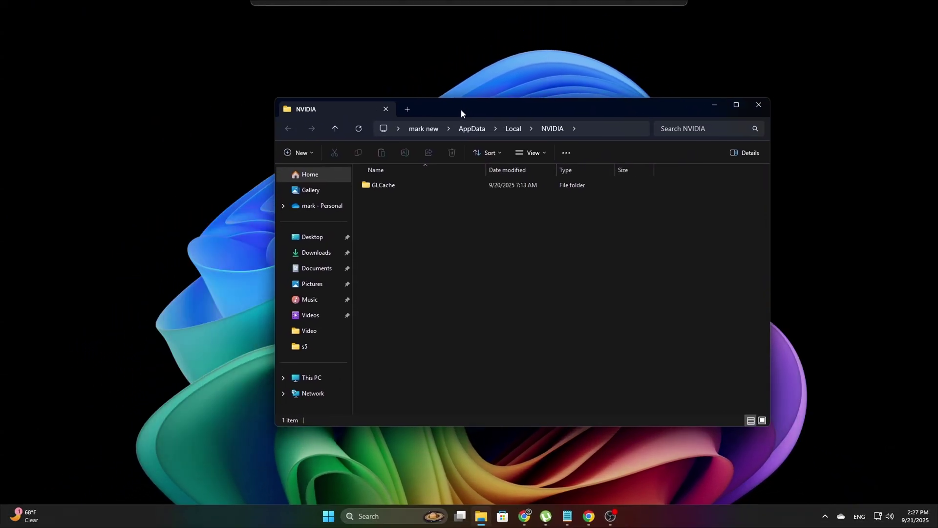
drag(481, 244, 460, 185)
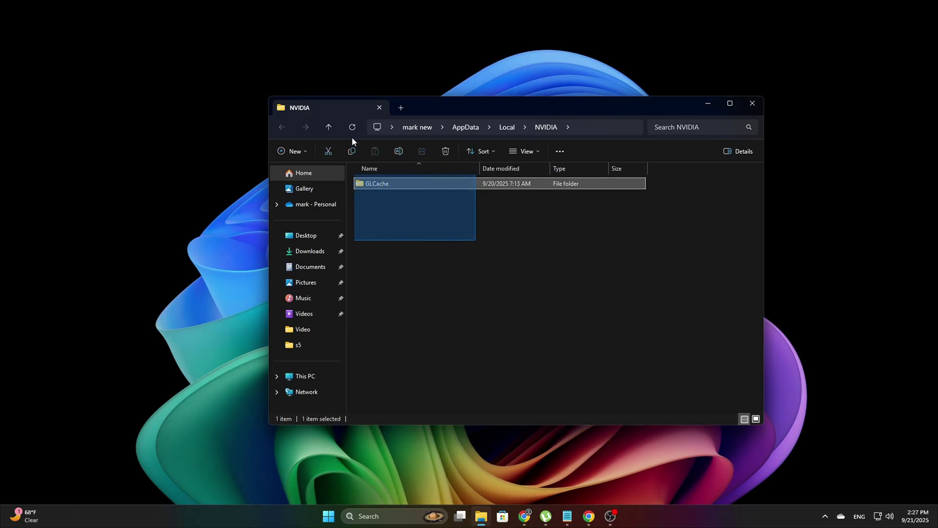
drag(352, 141, 362, 104)
click(484, 269)
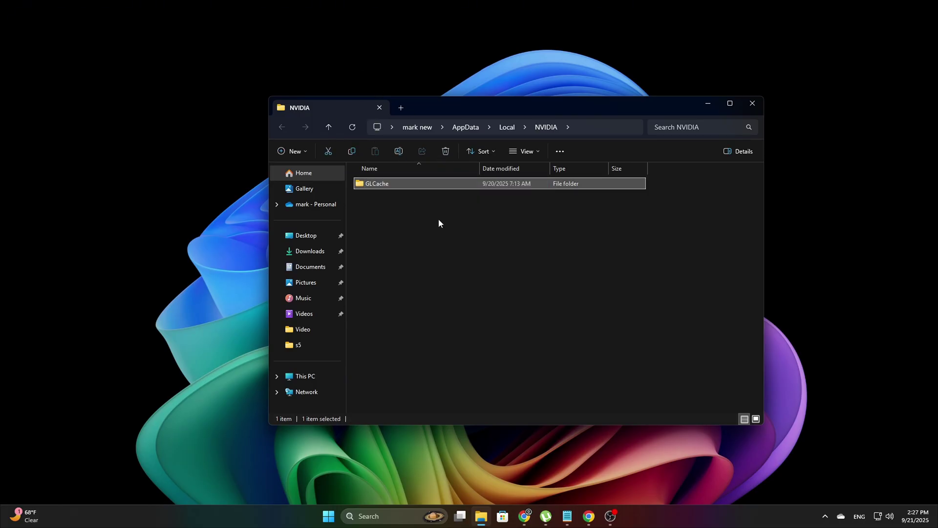
key(Delete)
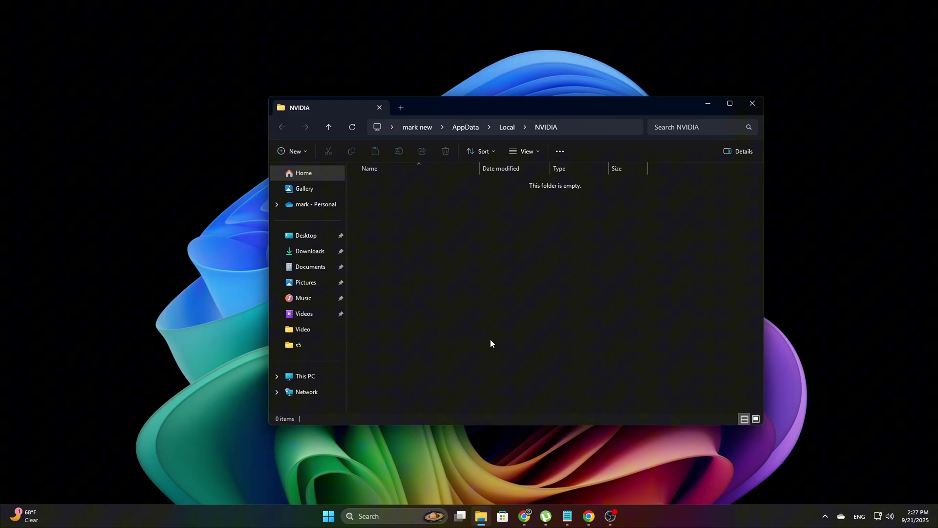
- Launch Disk Cleanup (cleanmgr) on drive C: and rescan including system files
key(super+r)
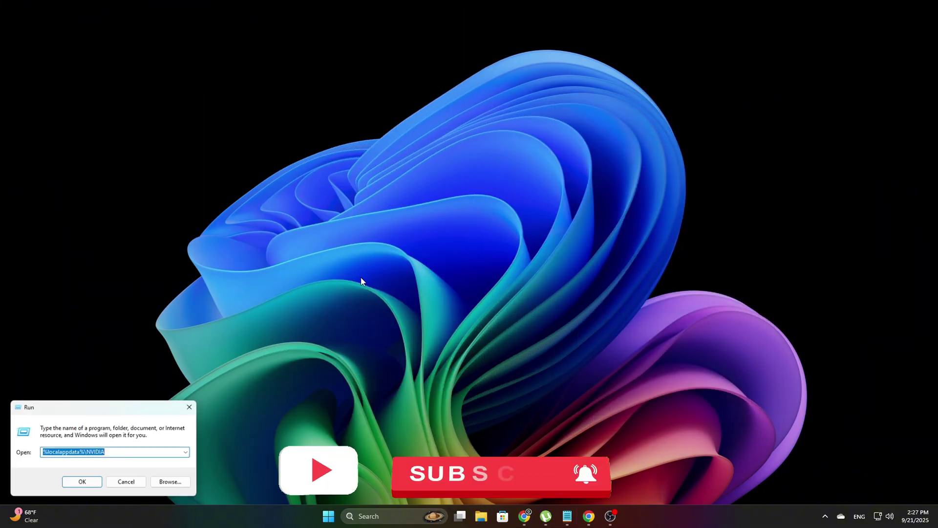
drag(184, 405, 541, 155)
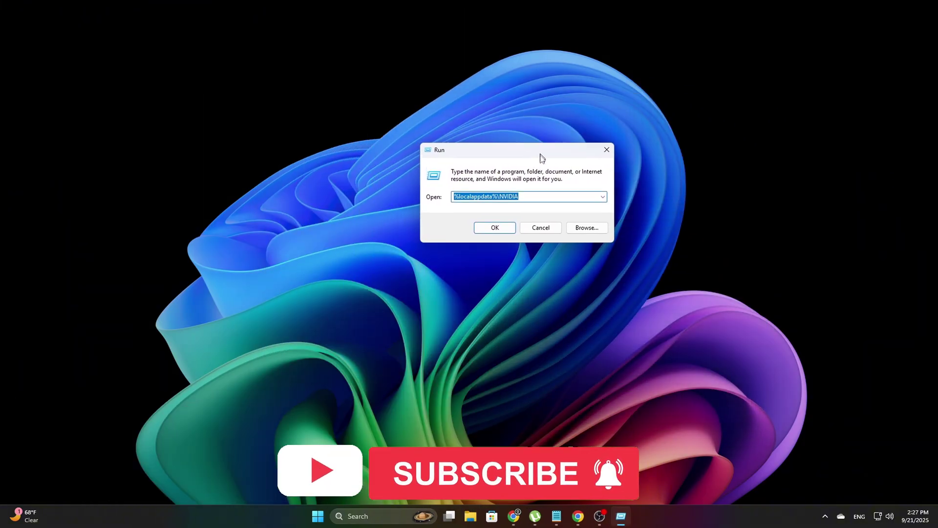
text(cleanmgr)
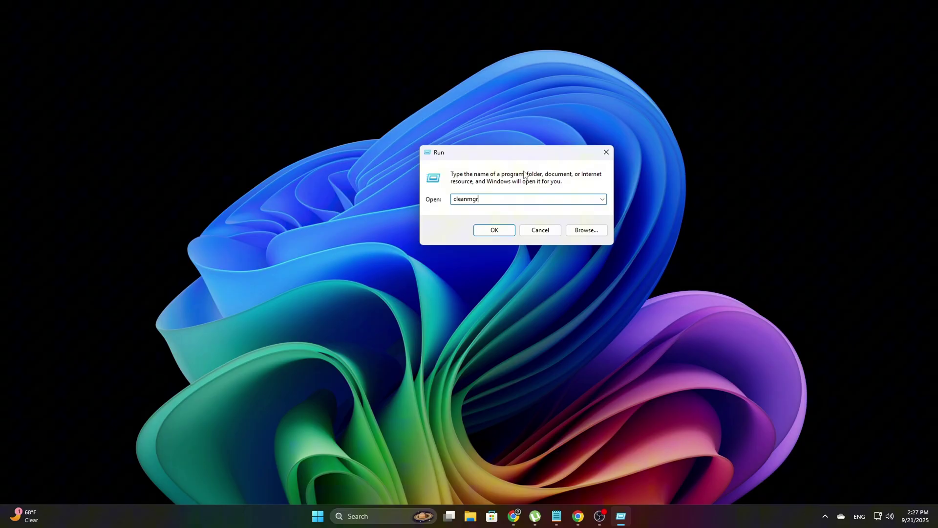
click(486, 231)
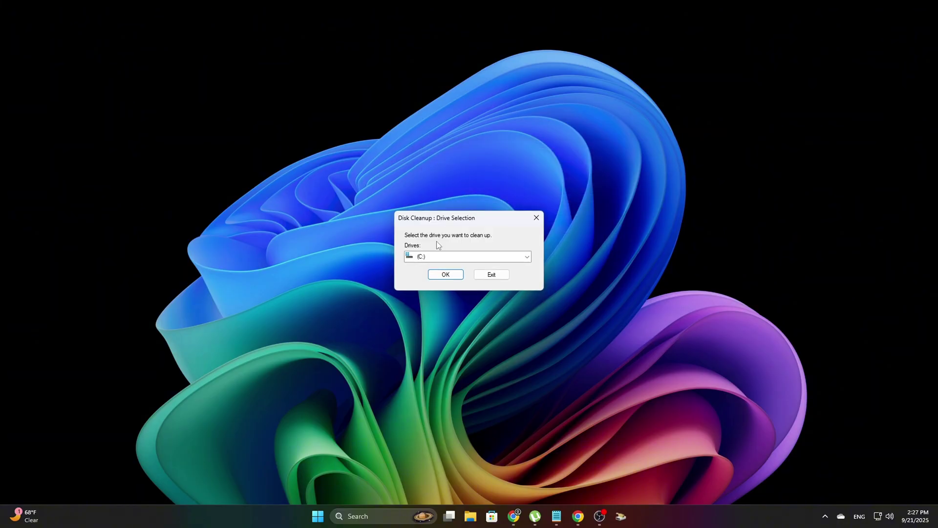
click(439, 268)
key(Return)
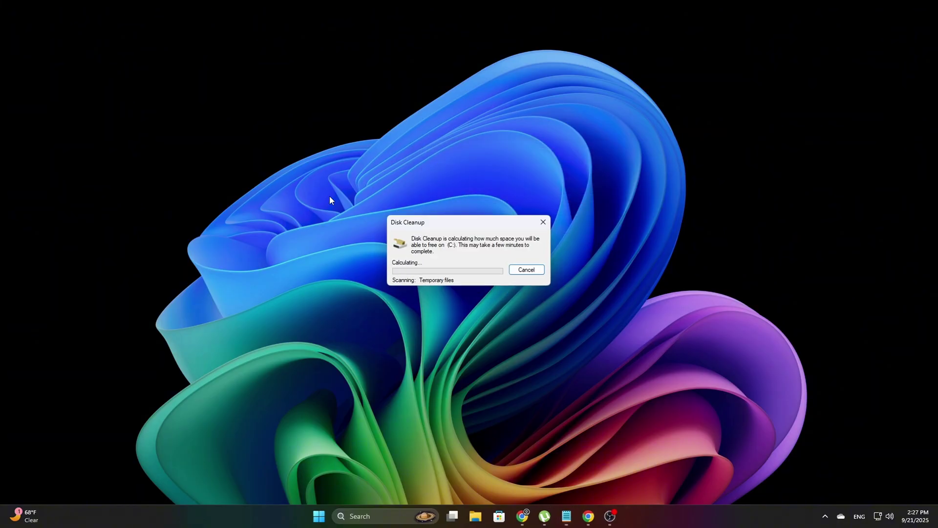
drag(194, 76, 503, 168)
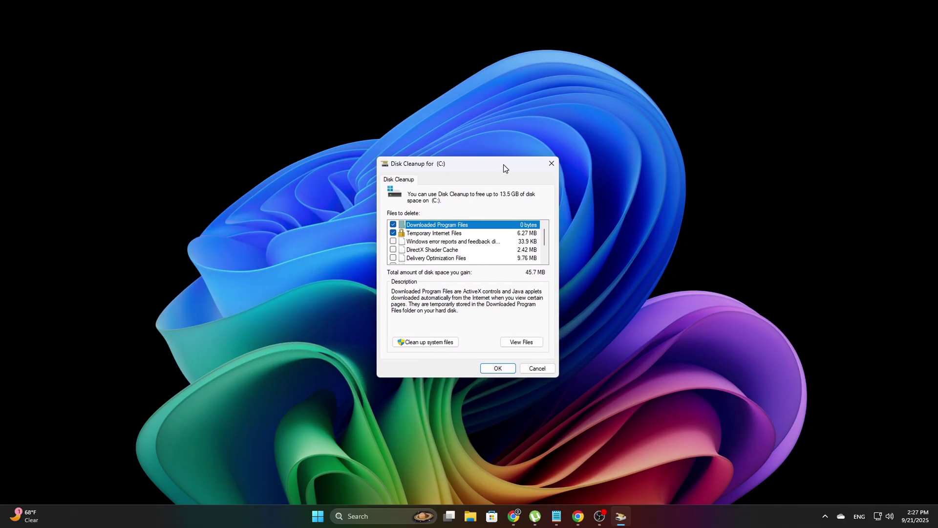
click(417, 342)
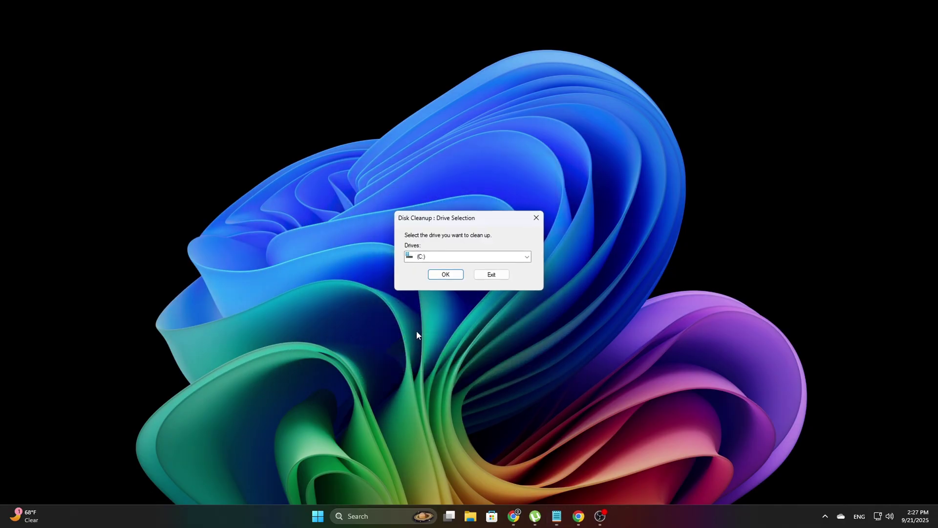
click(446, 275)
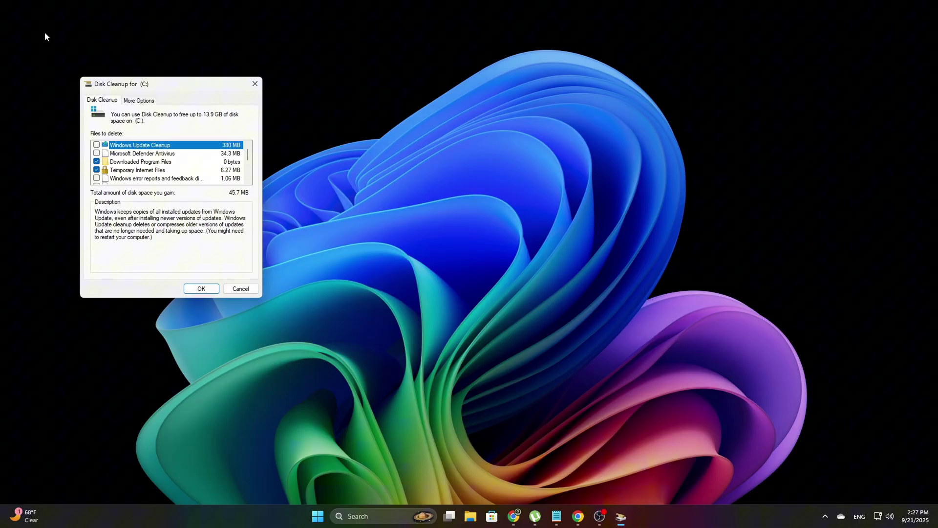
- Permanently delete the checked files, including the DirectX Shader Cache, about 48.1 MB
drag(136, 84, 463, 135)
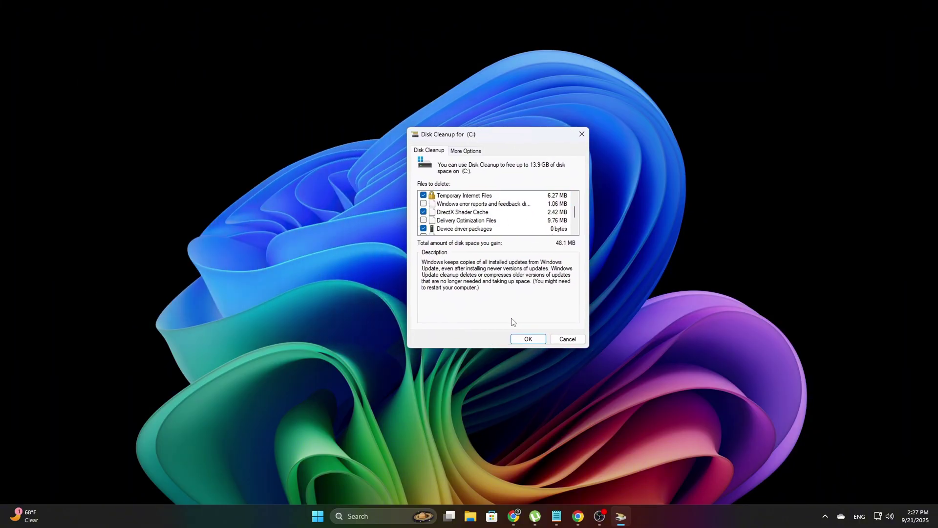
click(523, 338)
click(495, 264)
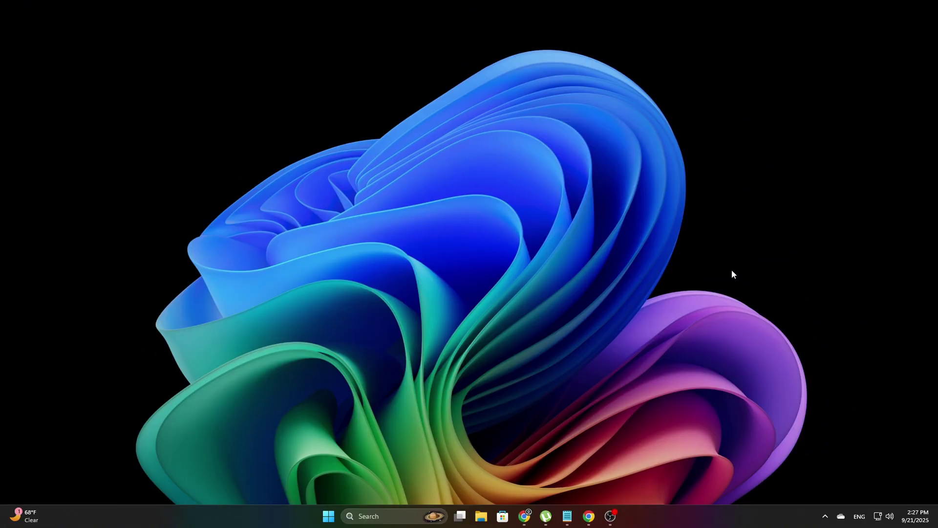
- Launch MSI Afterburner via an 'msi' search and enable the CPU clock monitoring graph
key(super+s)
text(msi)
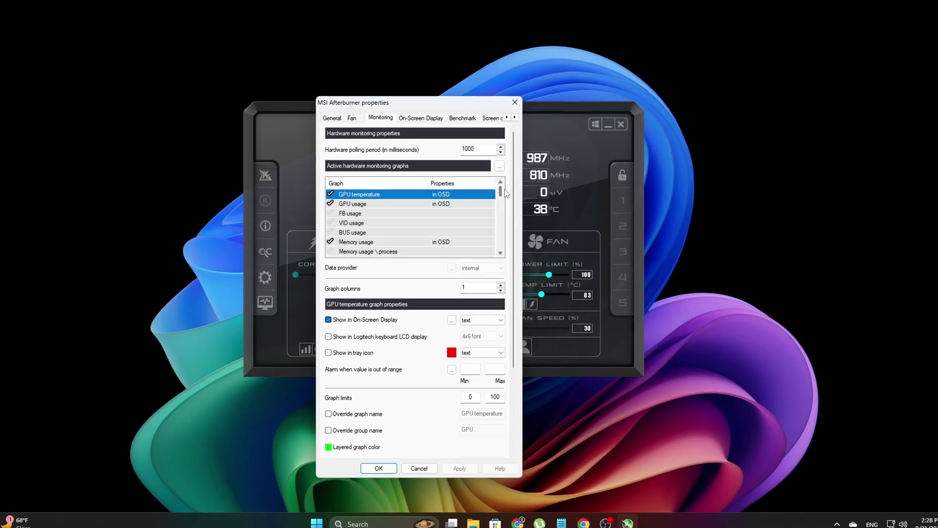
drag(506, 186, 509, 232)
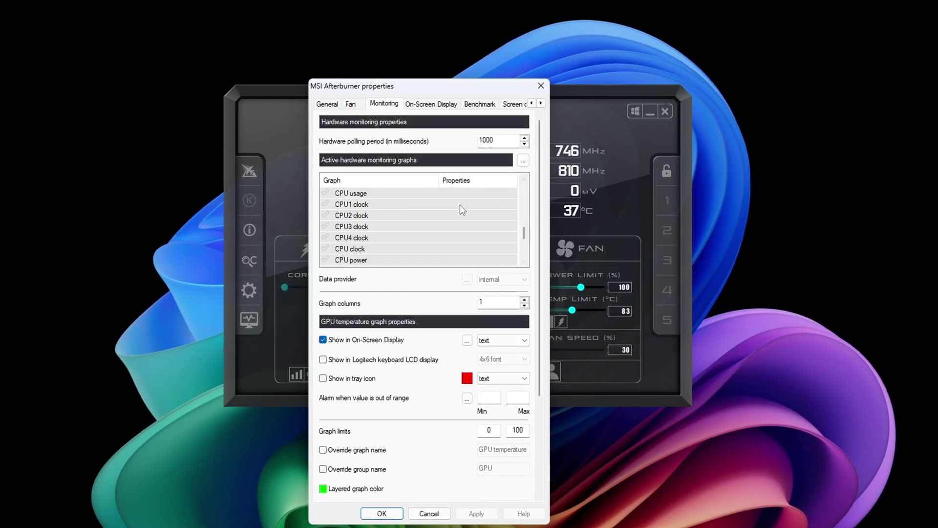
mouse_move(409, 225)
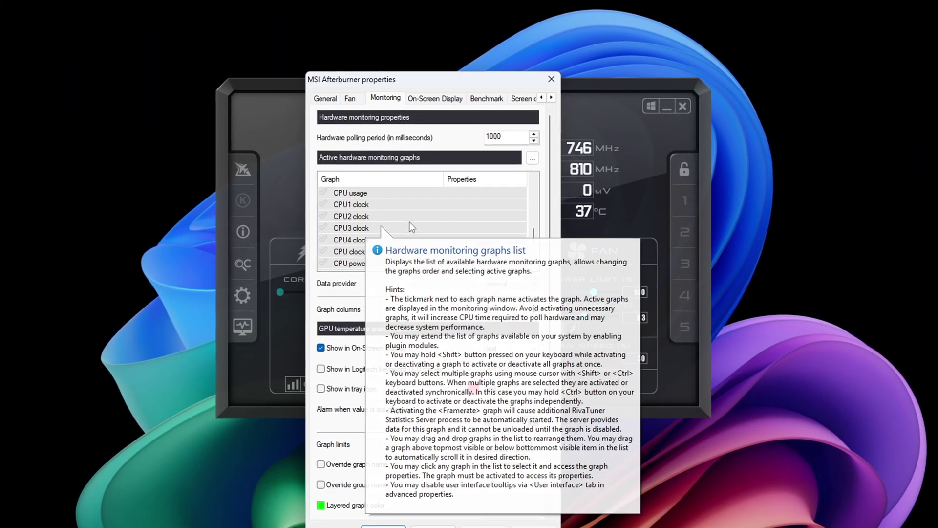
click(323, 251)
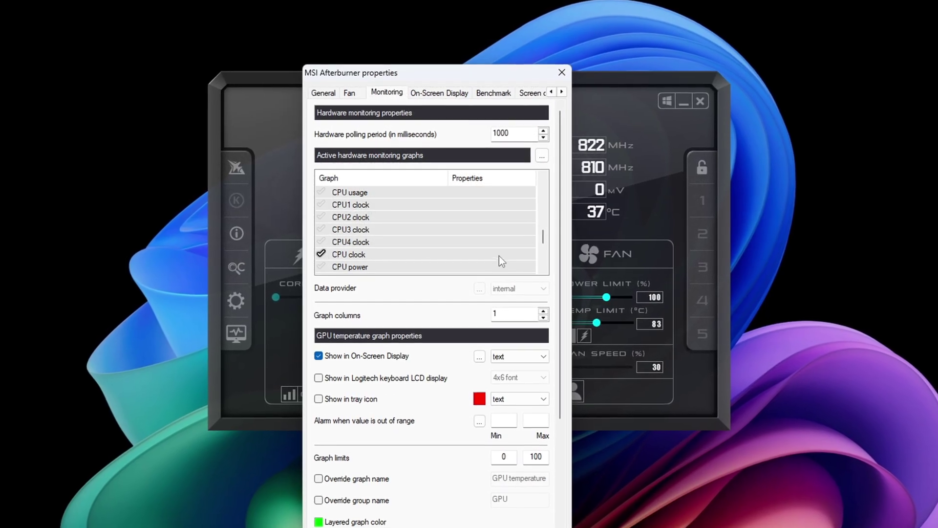
click(488, 255)
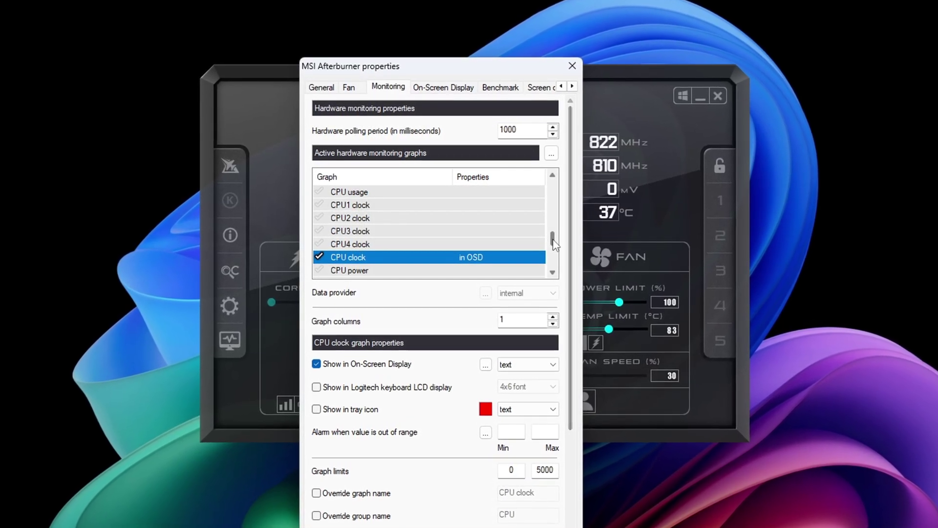
- Enable the Core clock graph and show it in the on-screen display
drag(554, 243, 563, 215)
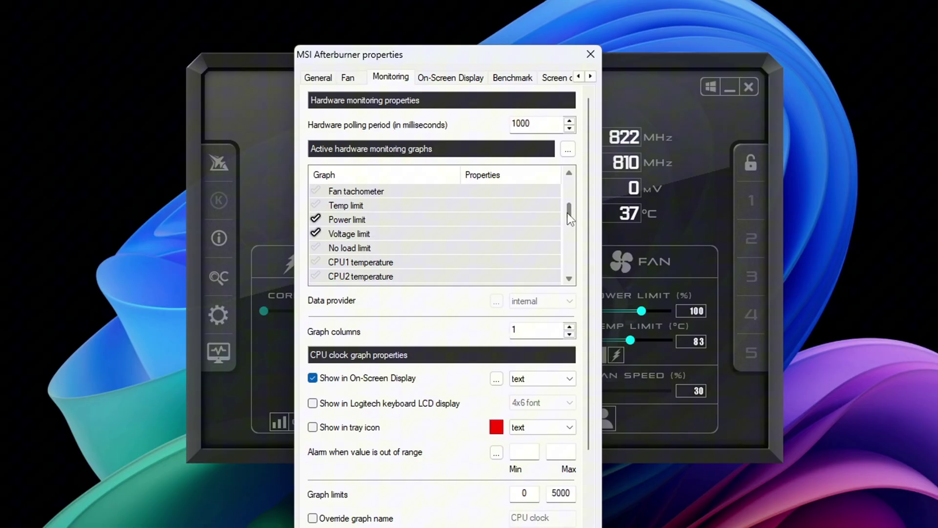
drag(567, 212, 561, 199)
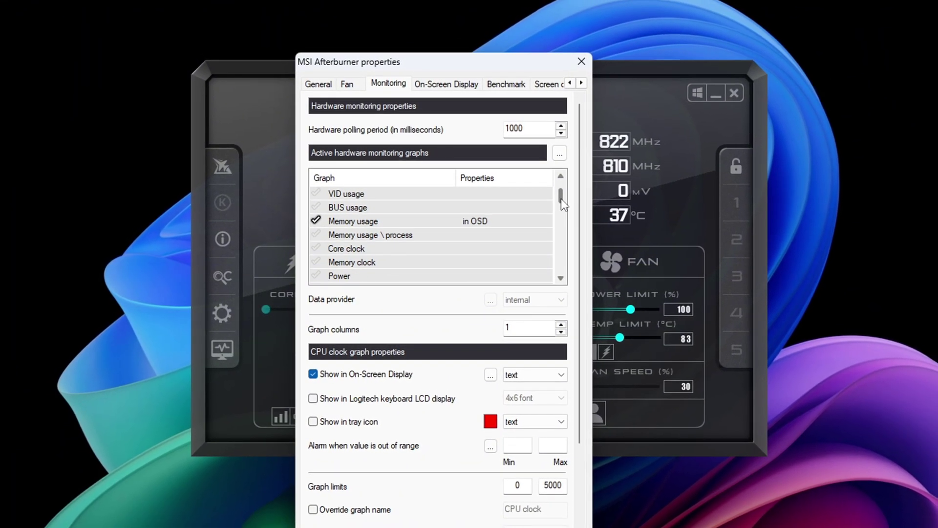
click(316, 248)
click(356, 251)
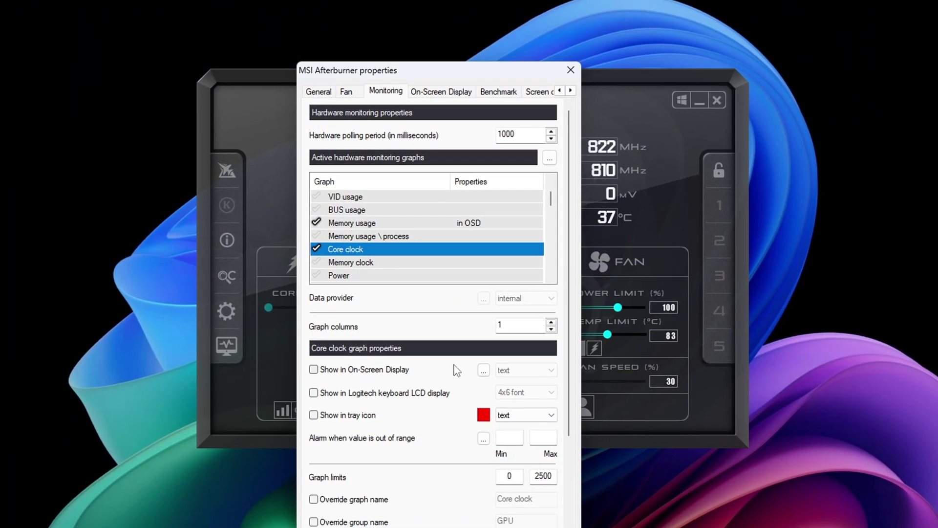
click(386, 369)
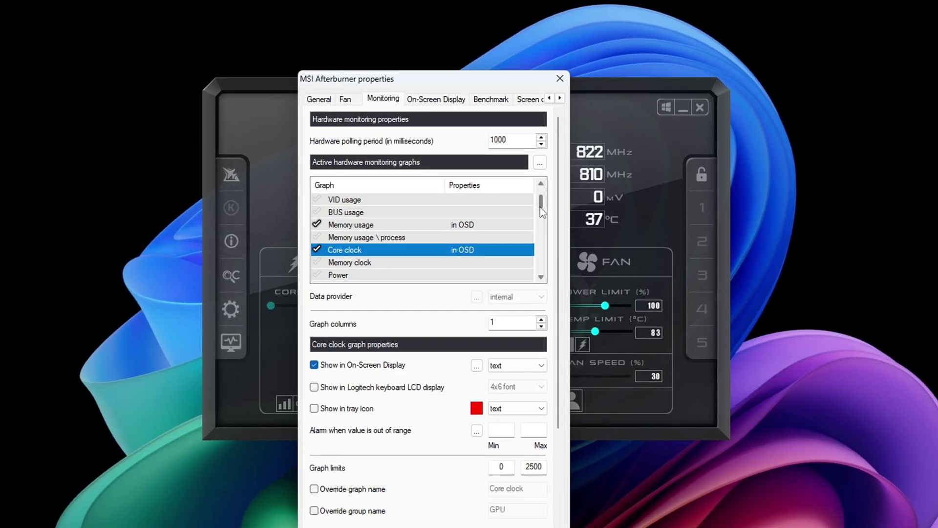
drag(541, 209, 531, 288)
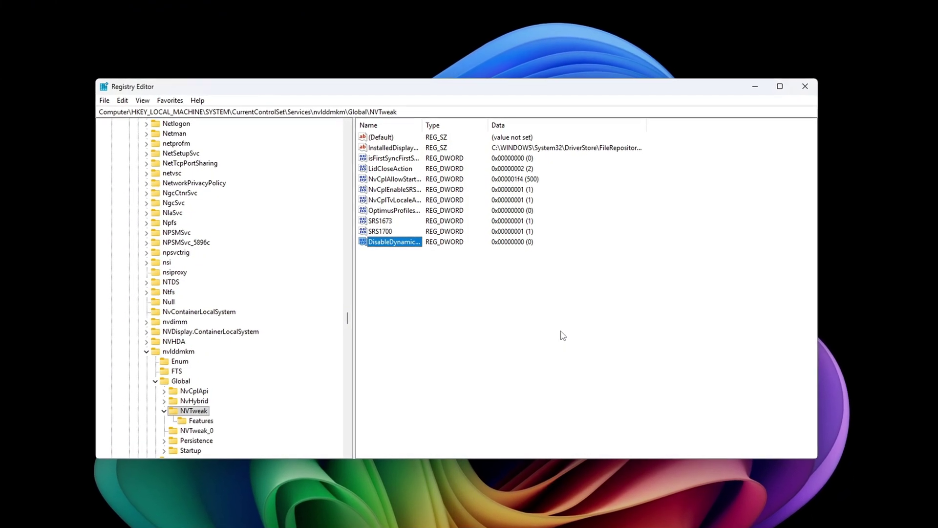
- Select the DisableDynamicPstate value data in the DWORD dialog to replace it with 1
drag(217, 136, 522, 236)
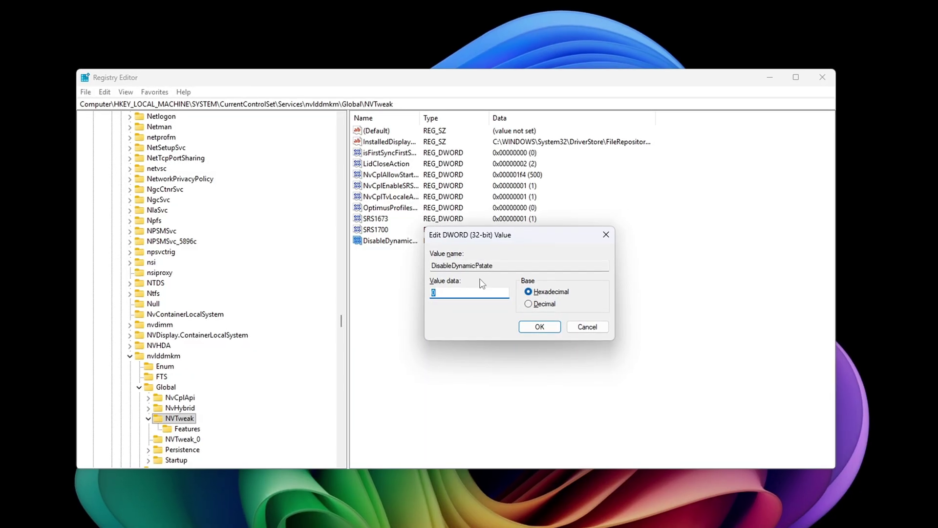
double_click(453, 292)
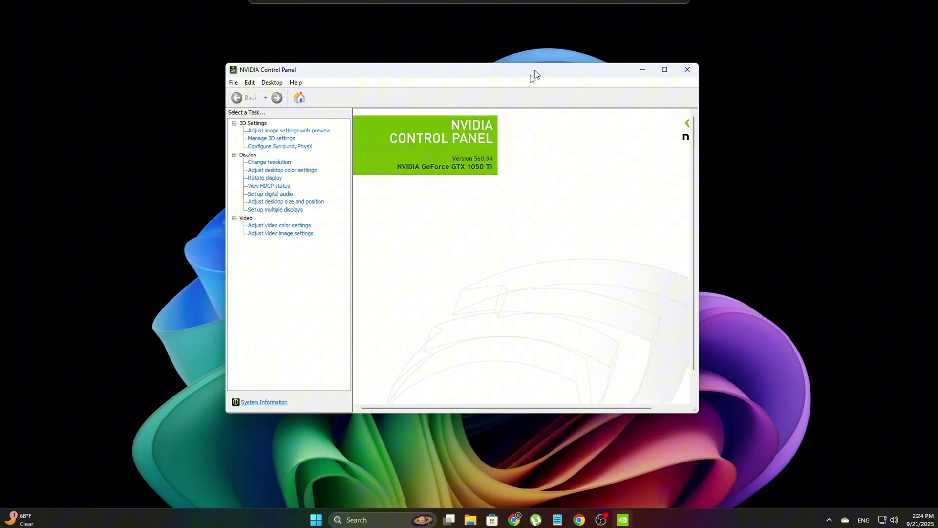
- Change the global Power management mode in Manage 3D settings to Prefer maximum performance
drag(536, 70, 534, 90)
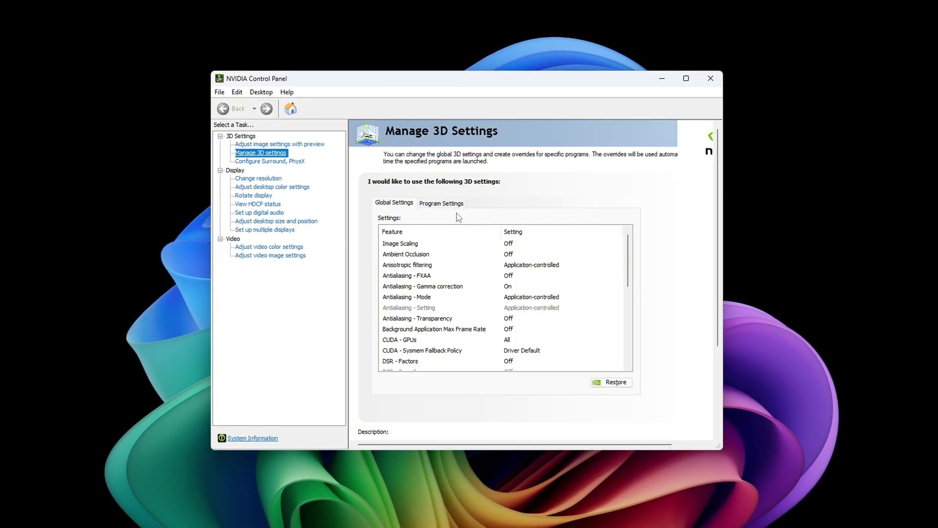
drag(631, 247, 640, 335)
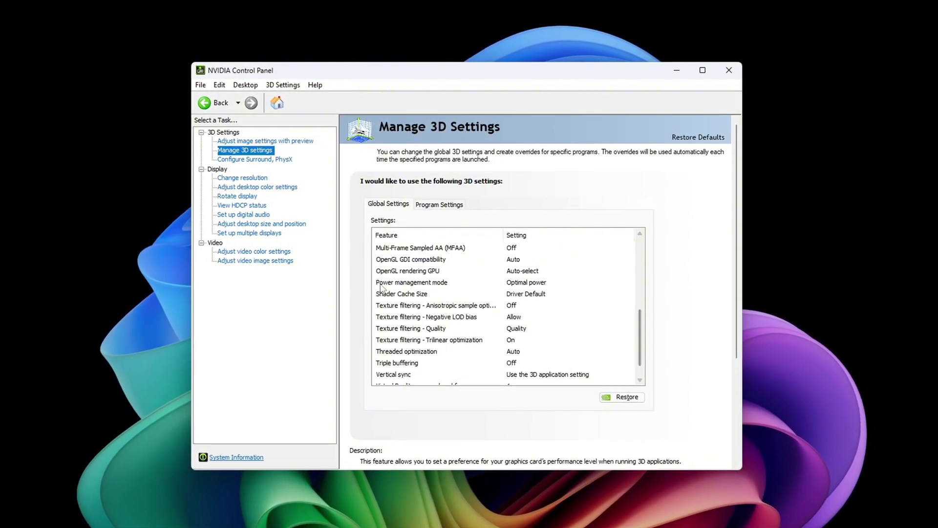
click(443, 282)
click(547, 284)
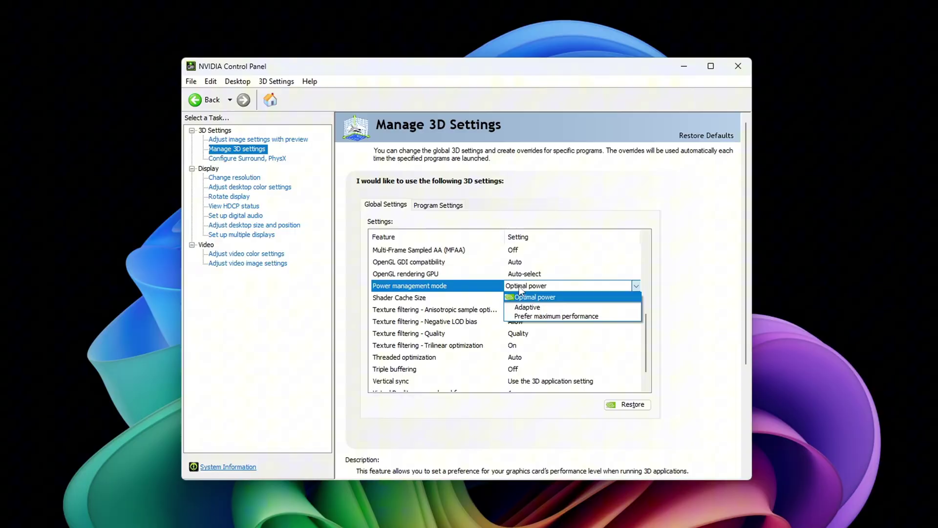
click(586, 319)
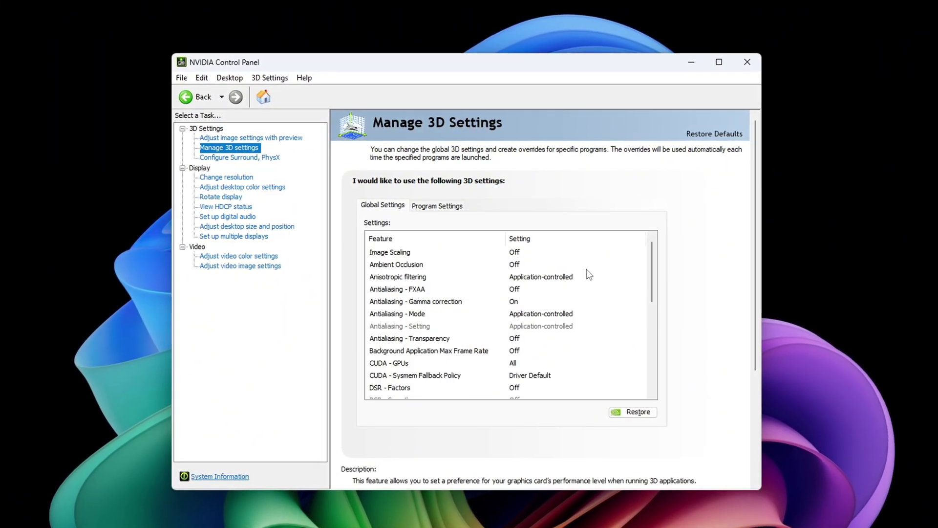
scroll(504, 310, down, 2)
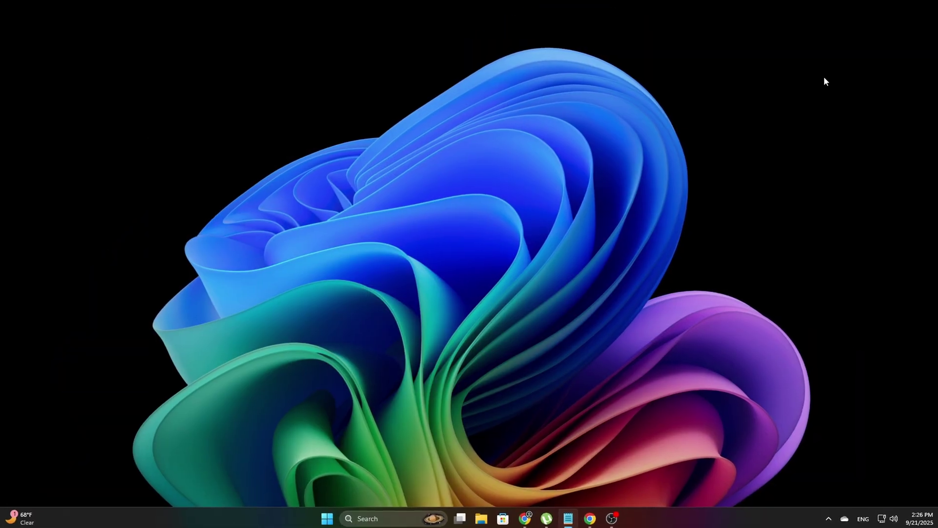
- Open Power Options through Control Panel from the search
key(super+s)
text(contr)
key(Return)
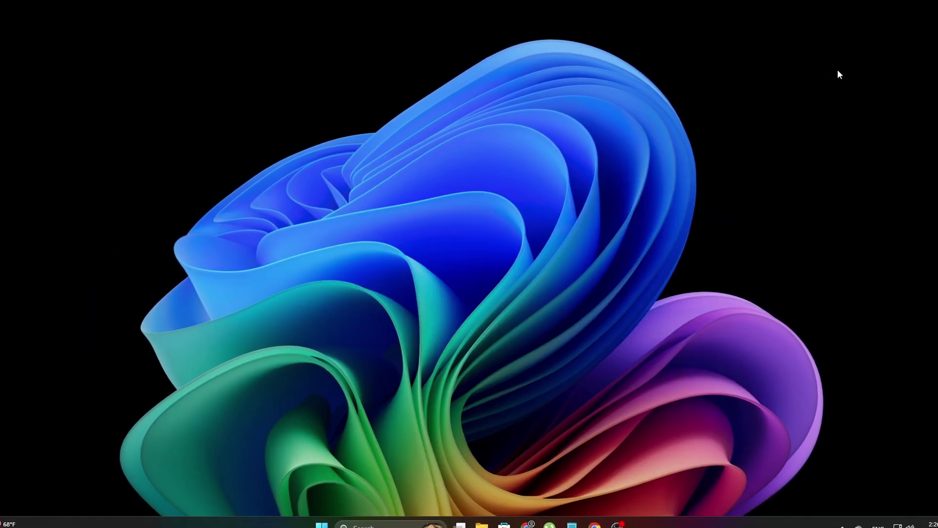
scroll(274, 342, down, 3)
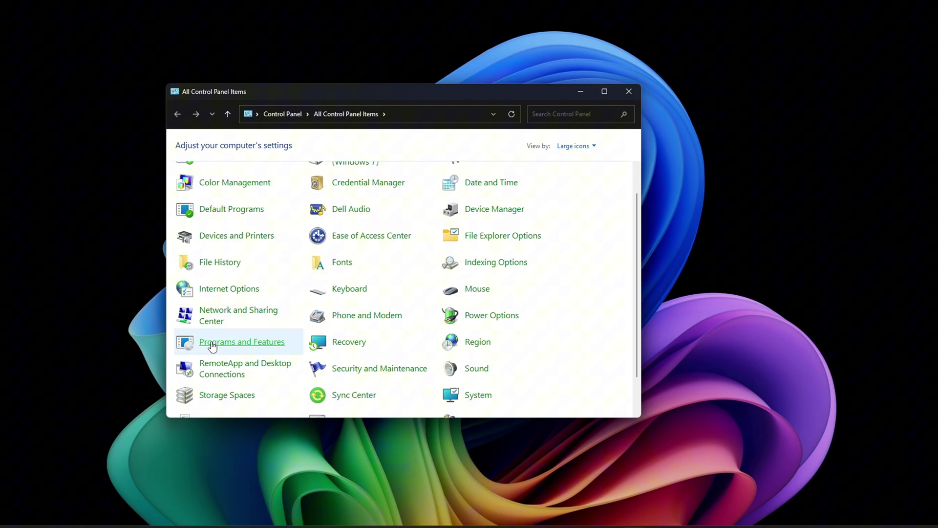
click(472, 269)
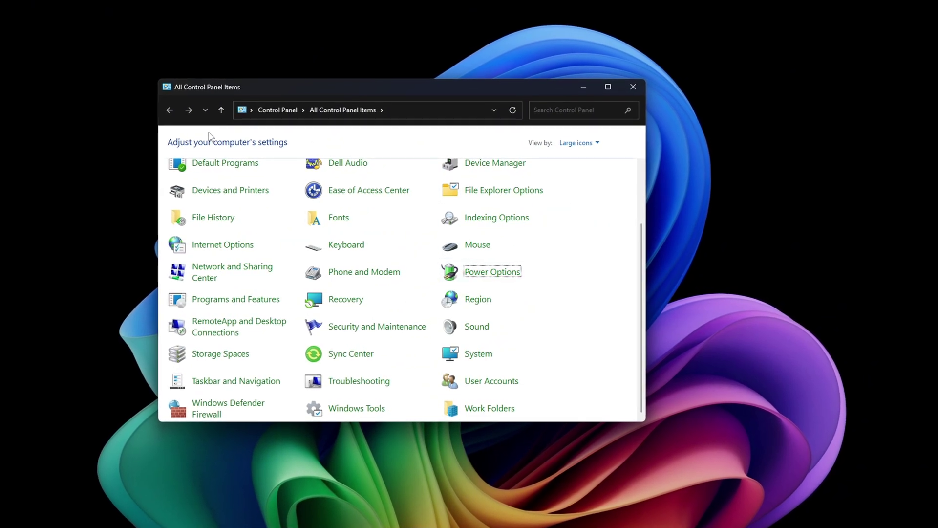
key(Return)
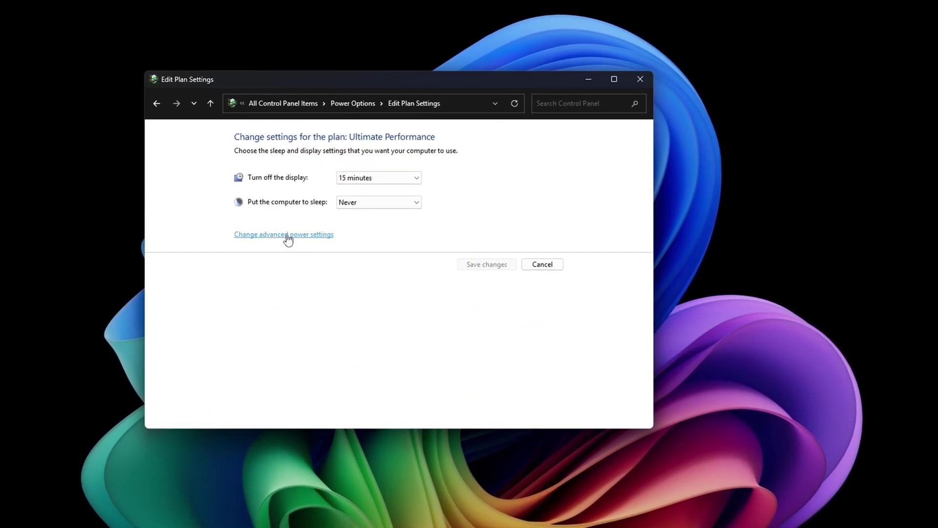
- Set PCI Express Link State Power Management to Off in advanced settings and apply it
drag(84, 24, 477, 148)
drag(575, 255, 577, 268)
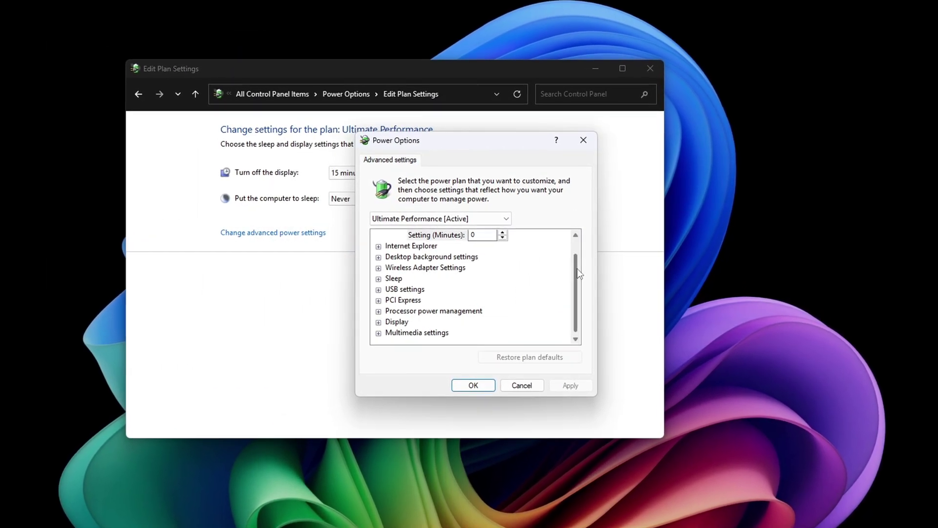
click(380, 299)
click(389, 312)
click(418, 322)
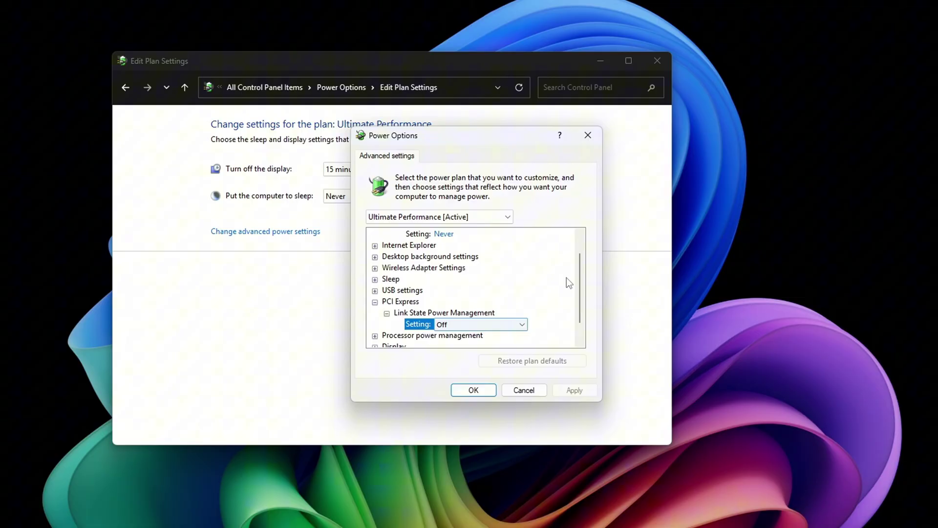
scroll(567, 283, down, 1)
click(562, 302)
click(479, 313)
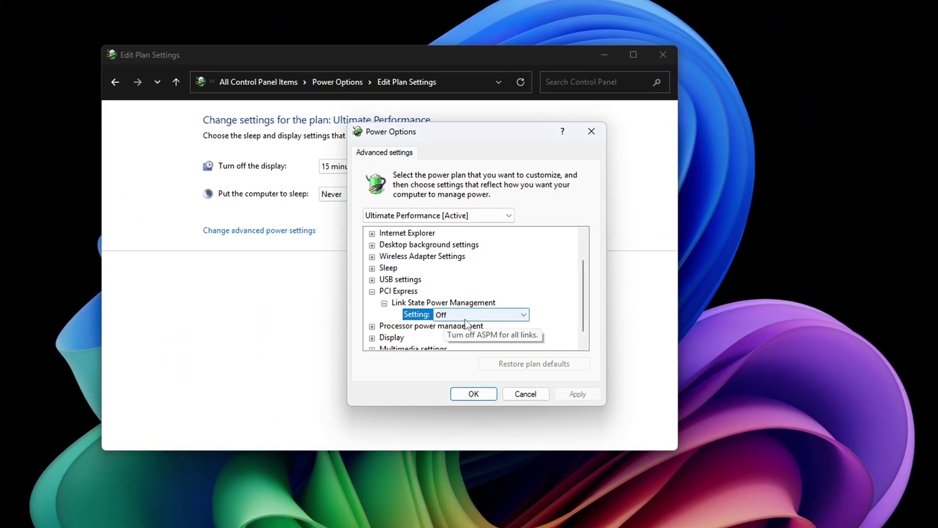
click(479, 313)
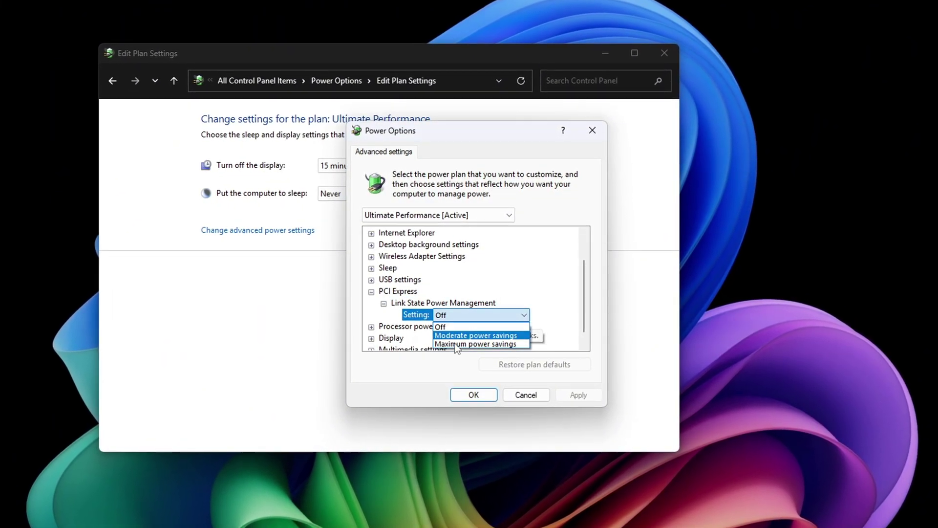
click(481, 332)
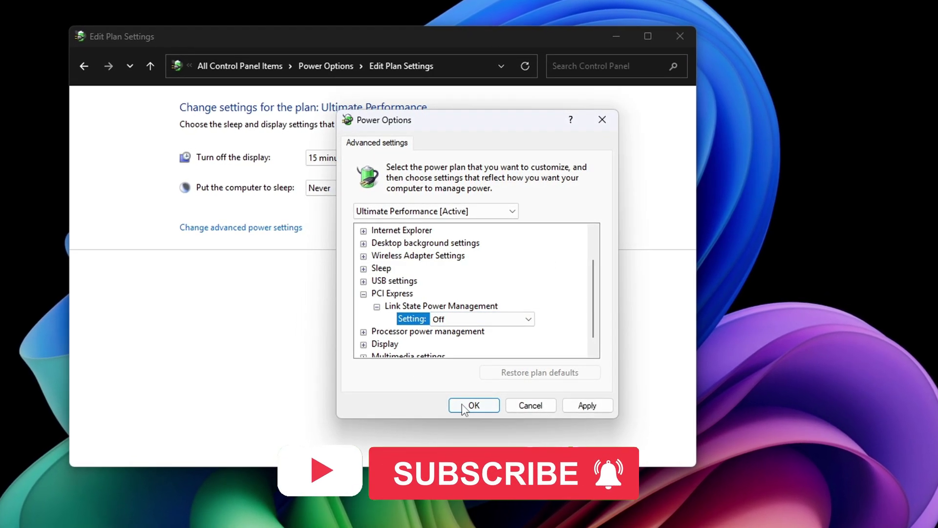
click(586, 409)
click(494, 410)
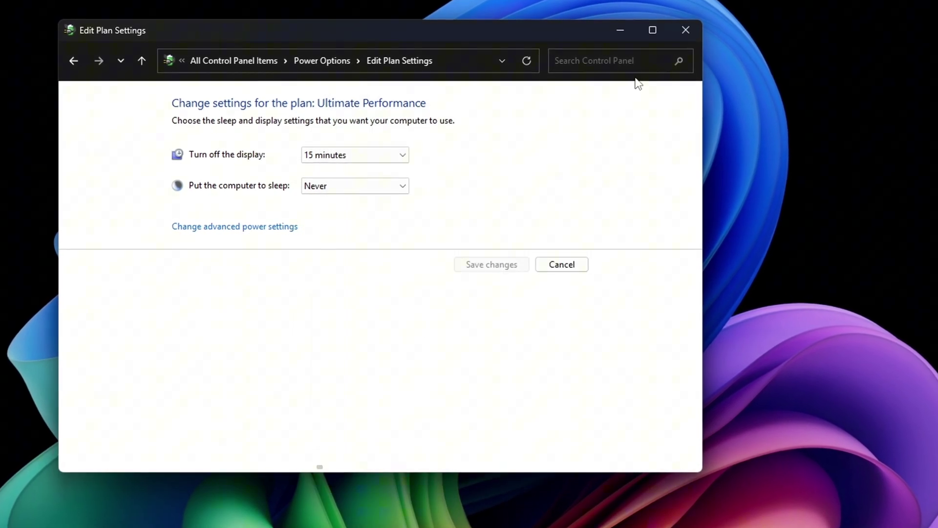